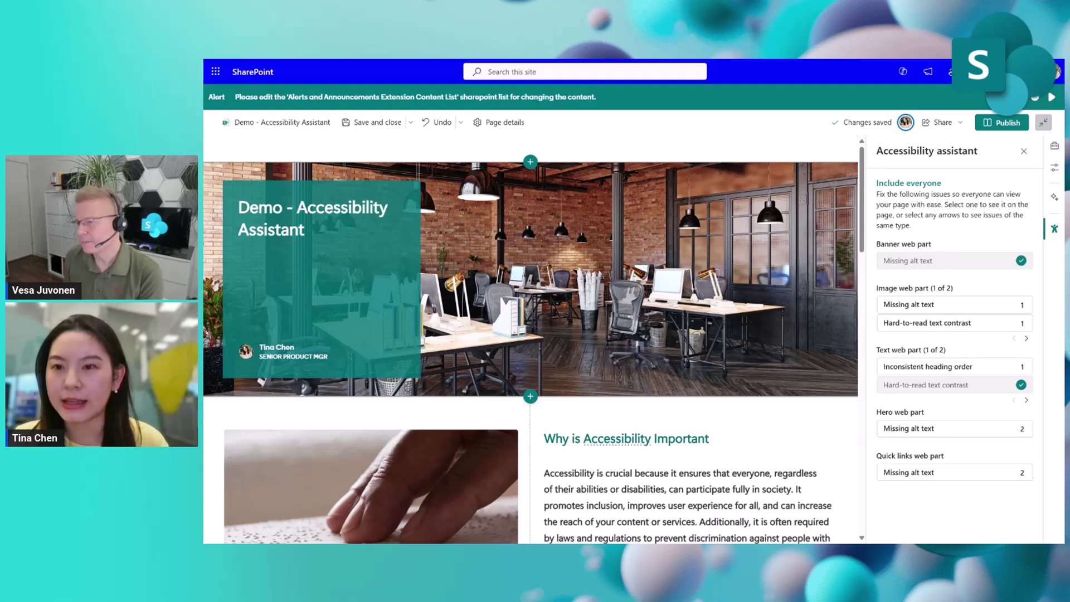
Resolve the missing alt text issue of the braille-reading image by marking it as decorative, and return to the accessibility issues list.
scroll(788, 389, down, 2)
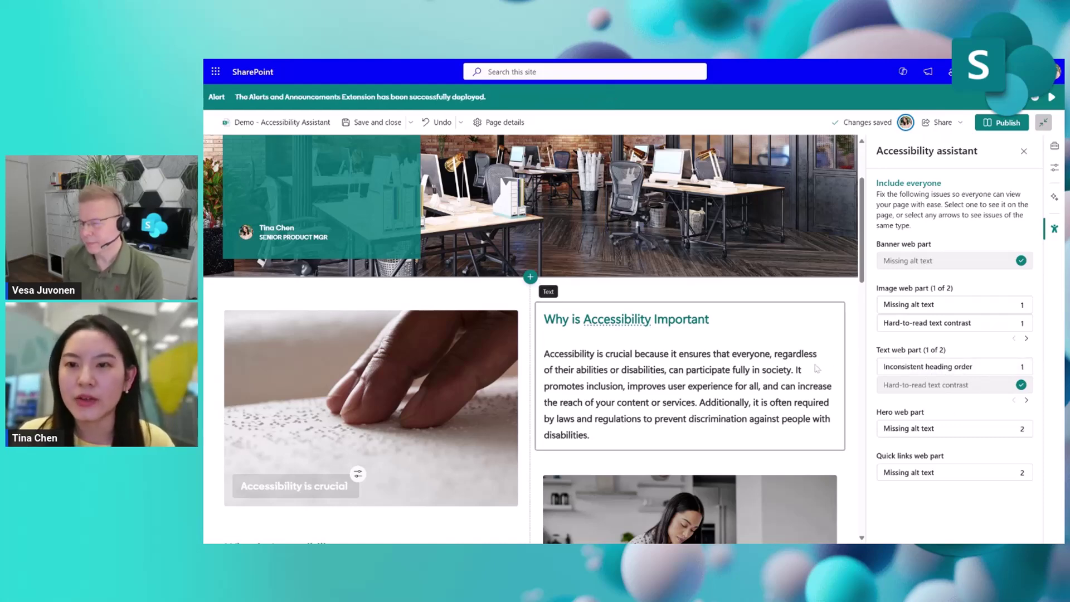
scroll(817, 368, up, 2)
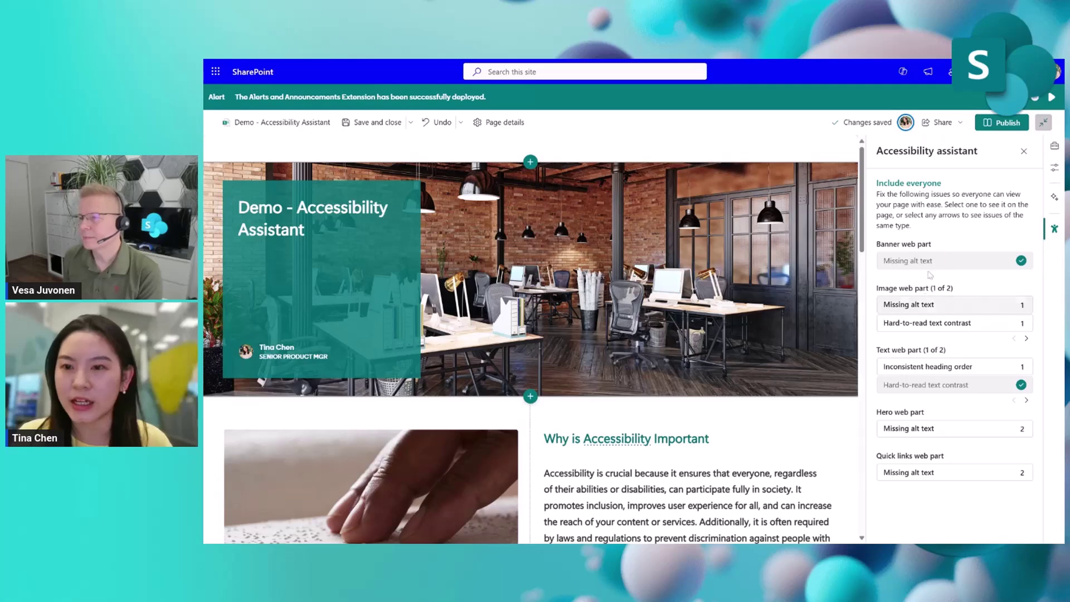
click(933, 308)
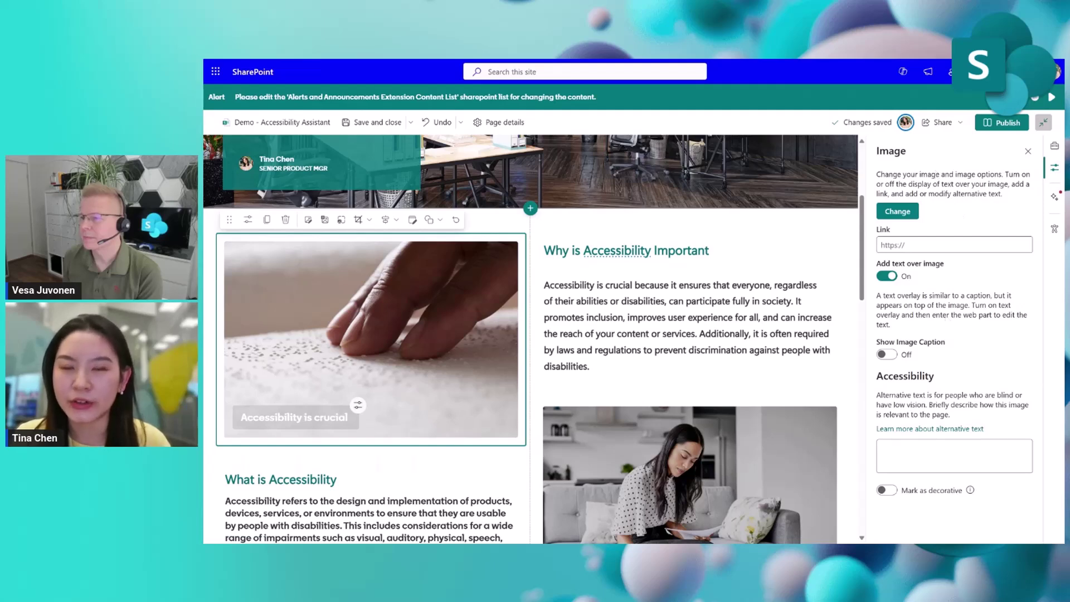
click(887, 491)
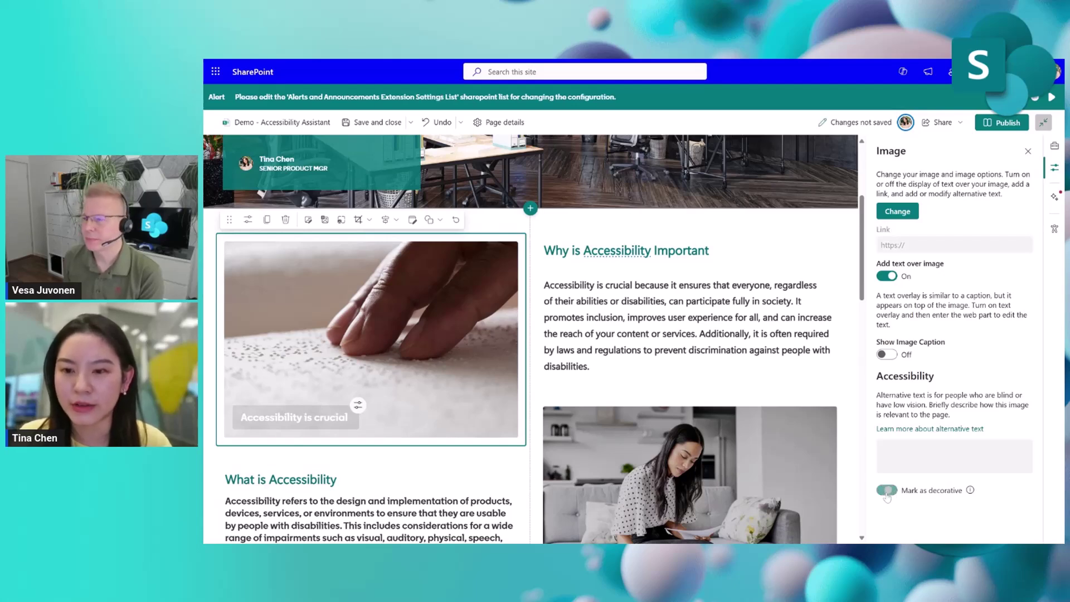
click(1055, 230)
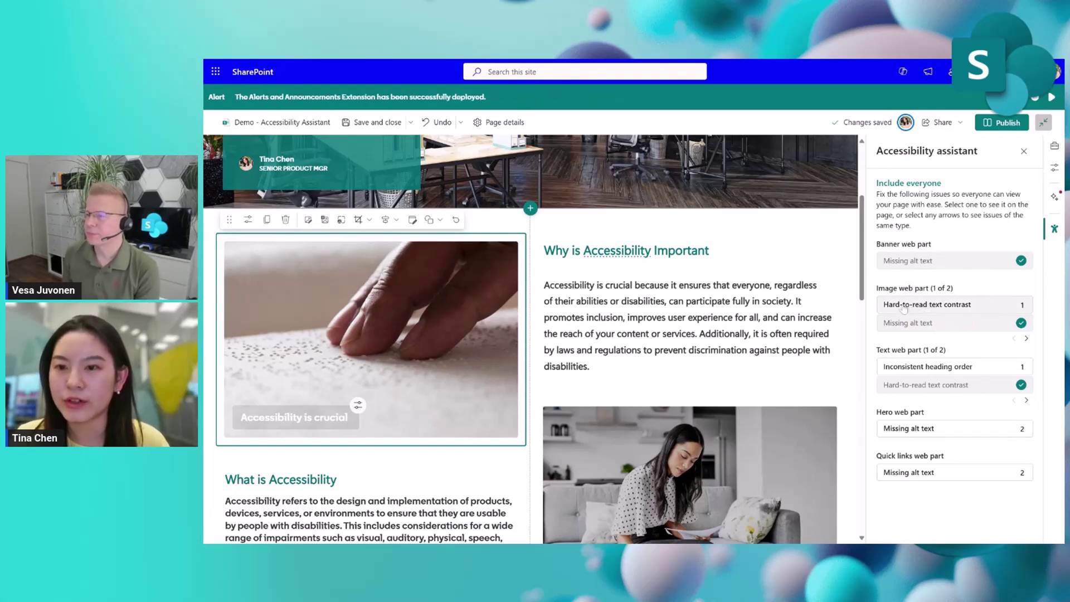
Fix the hard-to-read contrast of the "Accessibility is crucial" overlay by setting its text colour to black and text box opacity to 2.
click(934, 310)
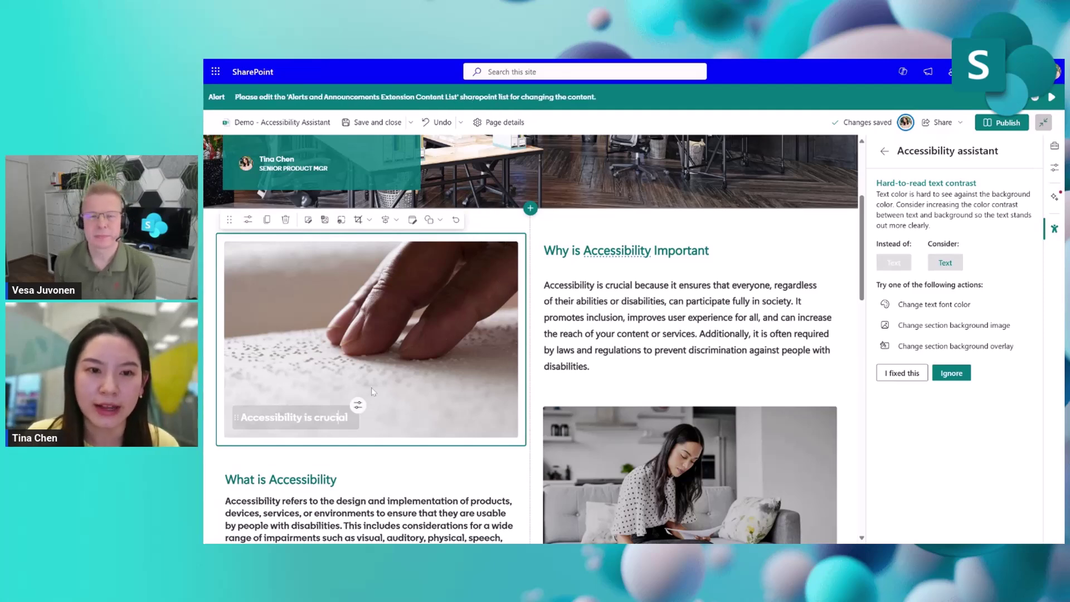
click(359, 405)
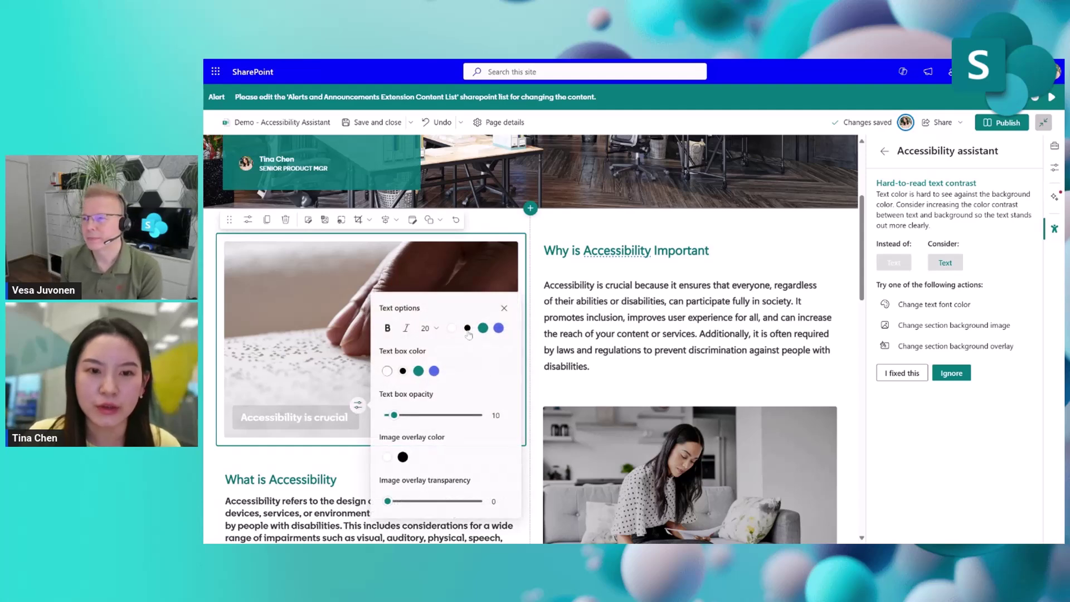
click(468, 330)
drag(398, 426, 387, 422)
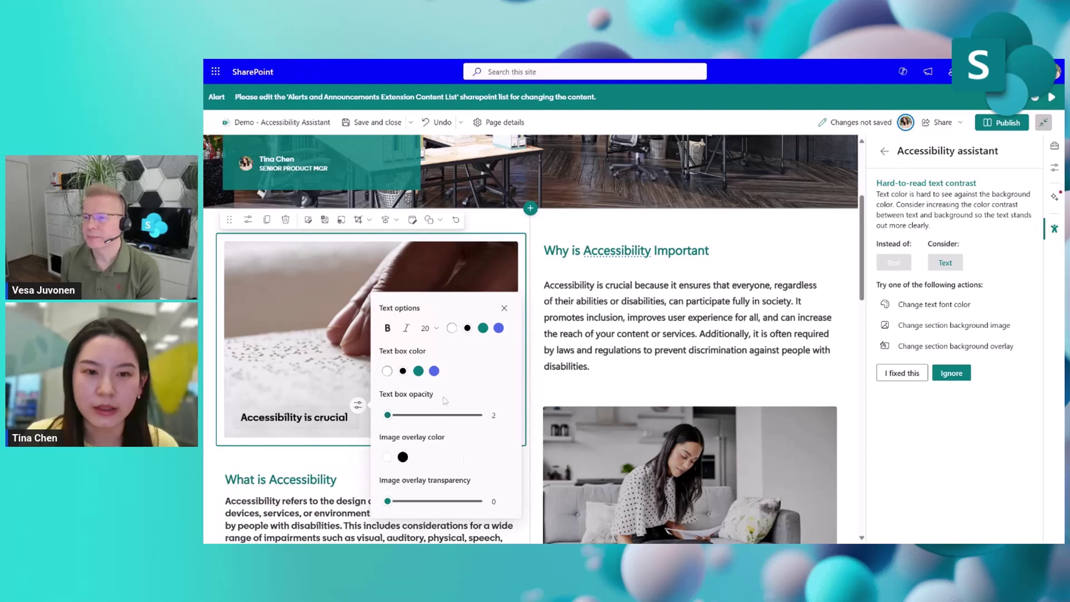
click(1056, 231)
click(1055, 229)
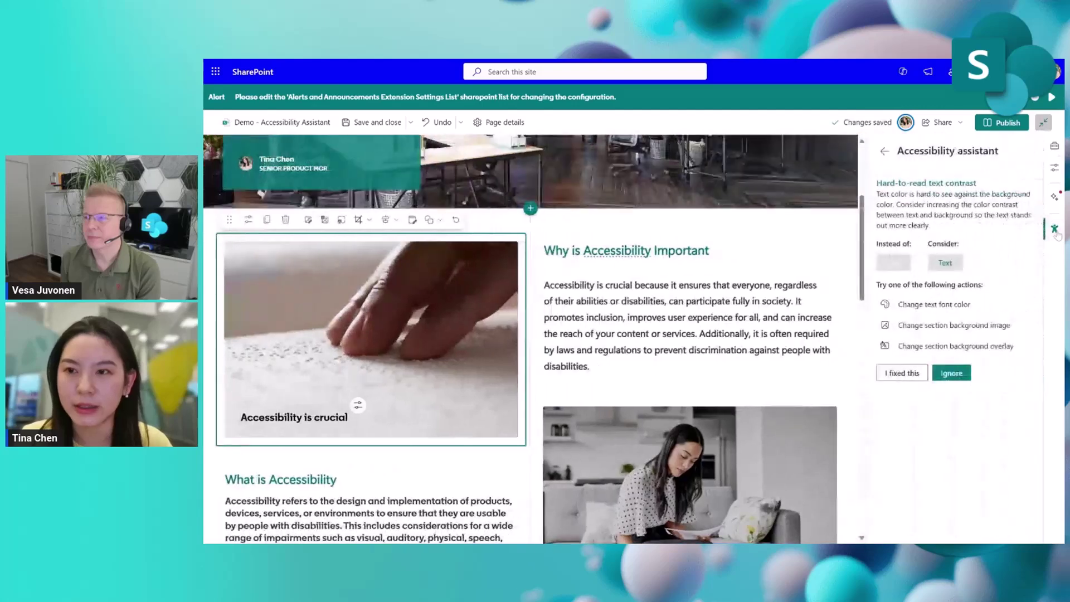
click(884, 151)
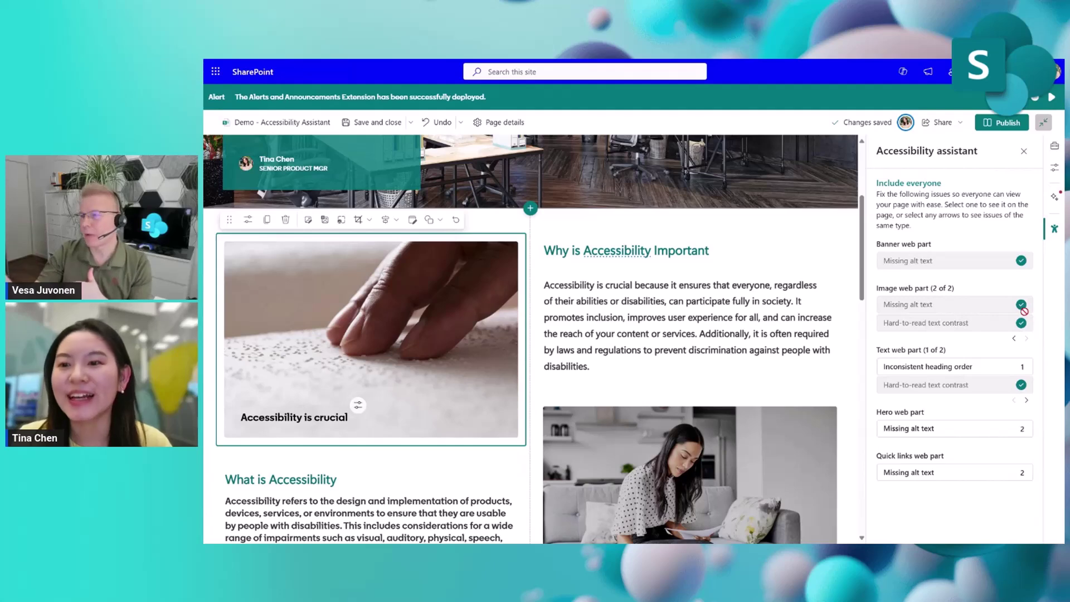
Add the alternative text "the demo picture" to the image of the woman on the sofa and return to the issues list.
click(899, 315)
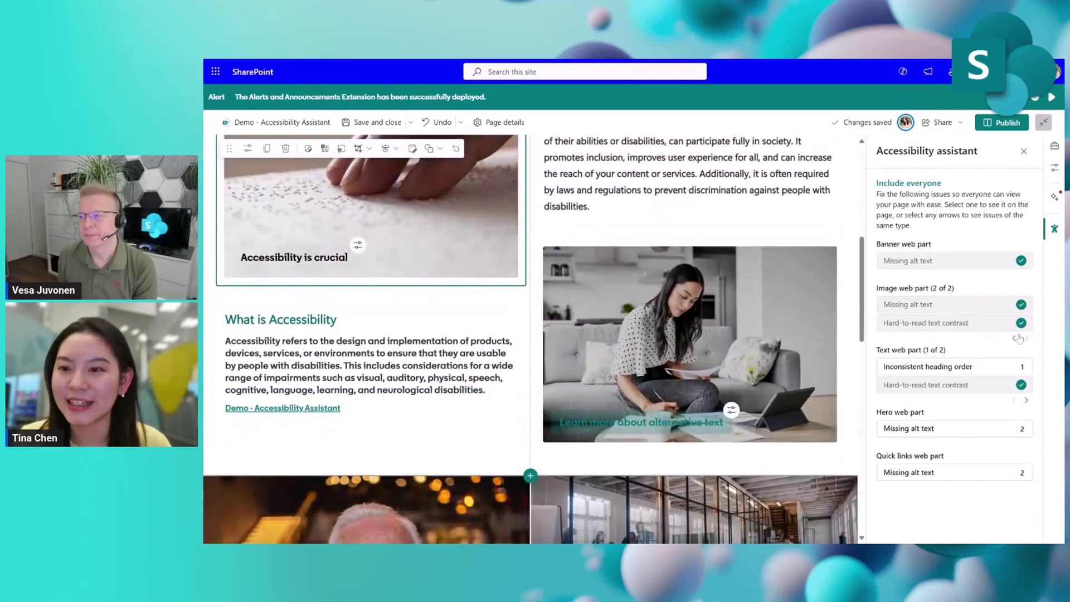
click(1013, 339)
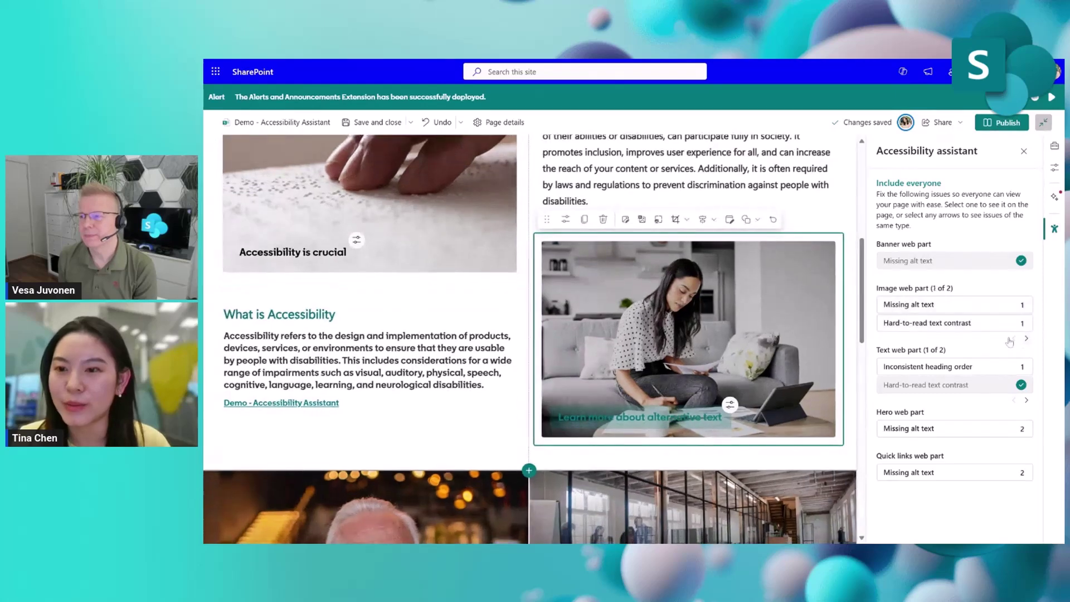
click(915, 305)
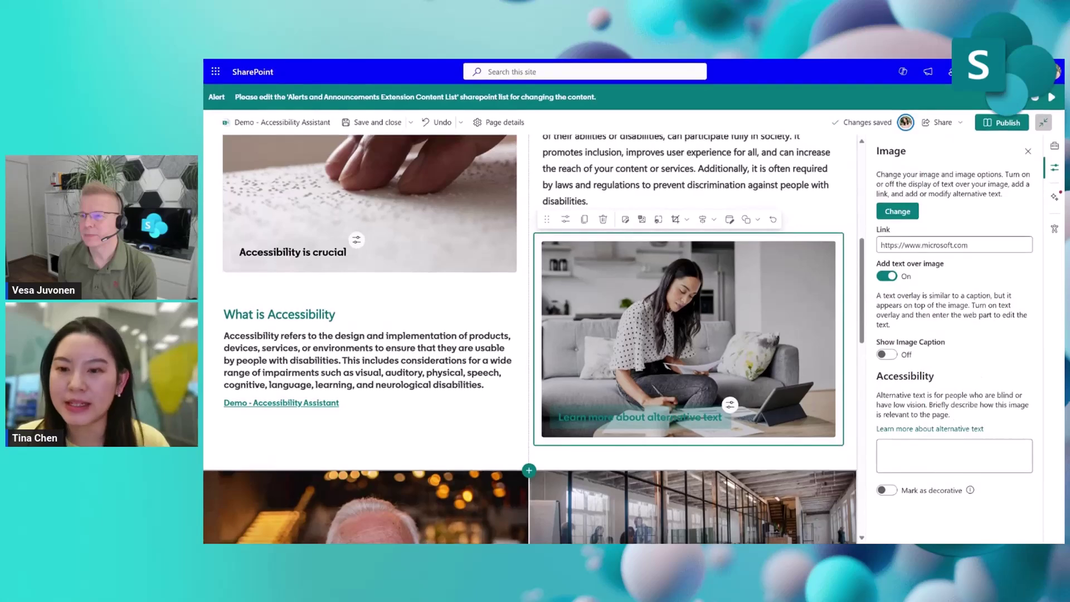
click(954, 456)
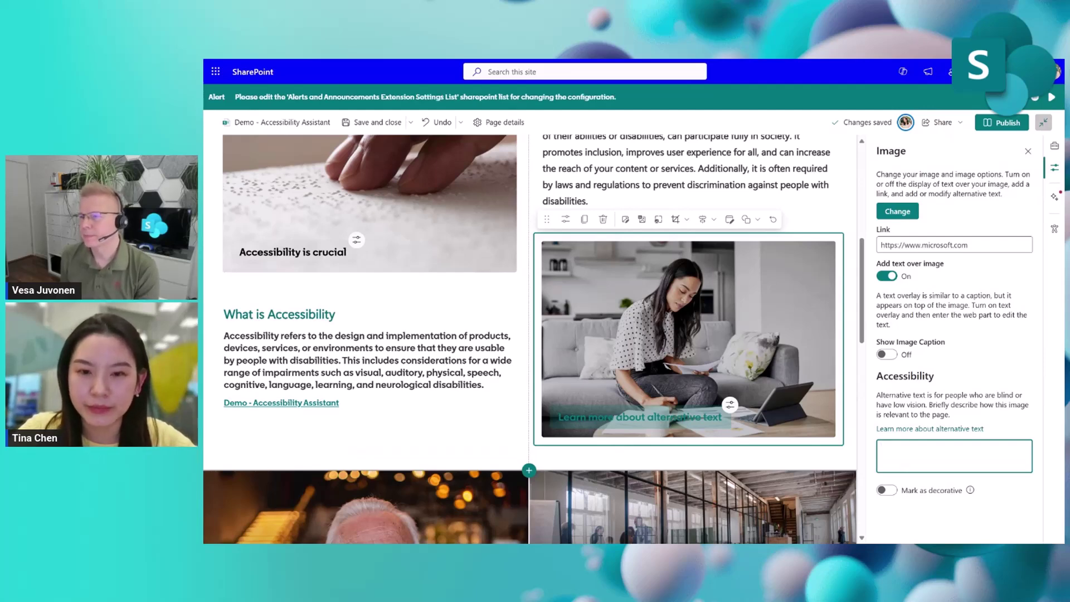
text(the)
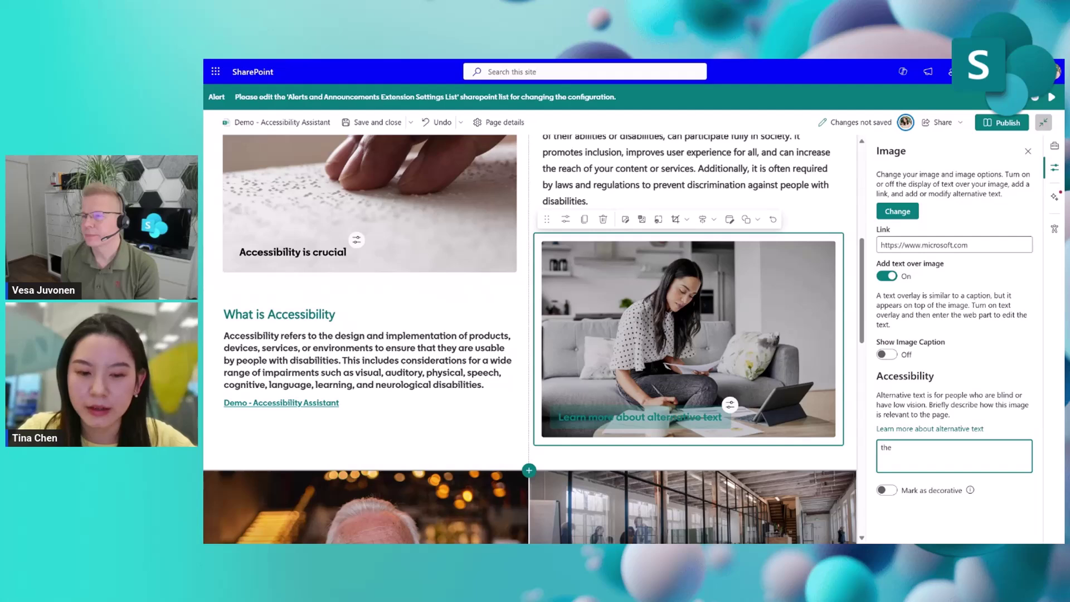
text( demo picture)
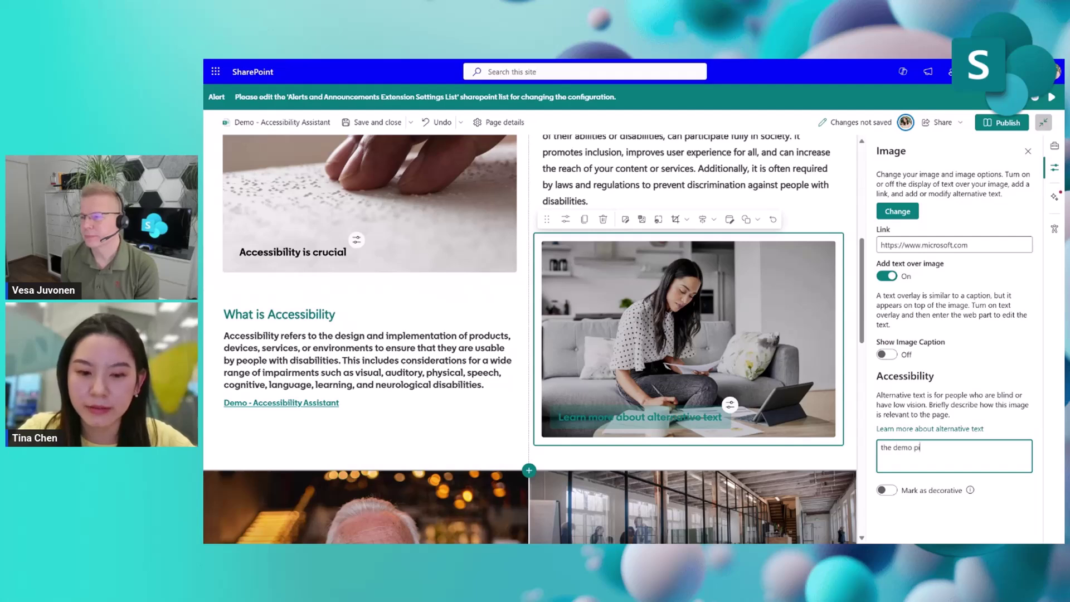
click(1055, 229)
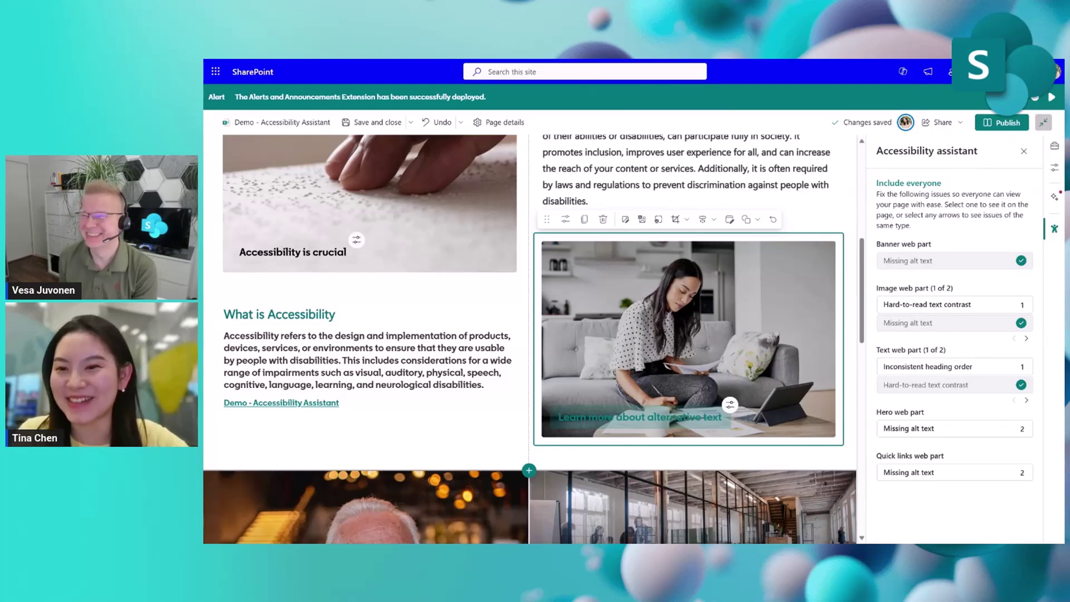
Review the suggested actions for the sofa image's hard-to-read text contrast issue and mark the issue as fixed.
click(968, 312)
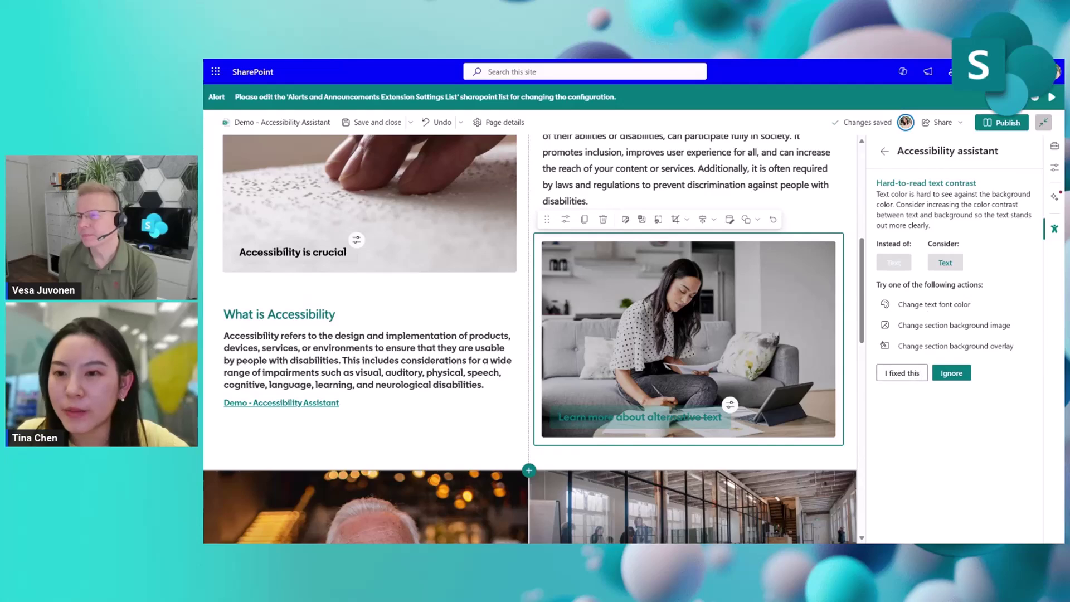
drag(898, 304, 1019, 348)
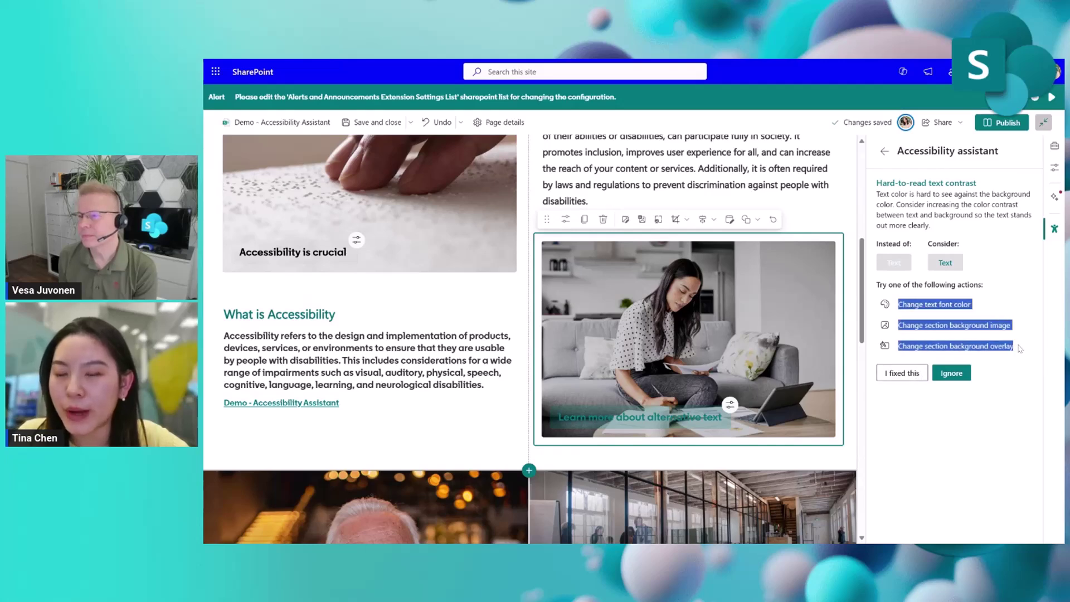
click(999, 303)
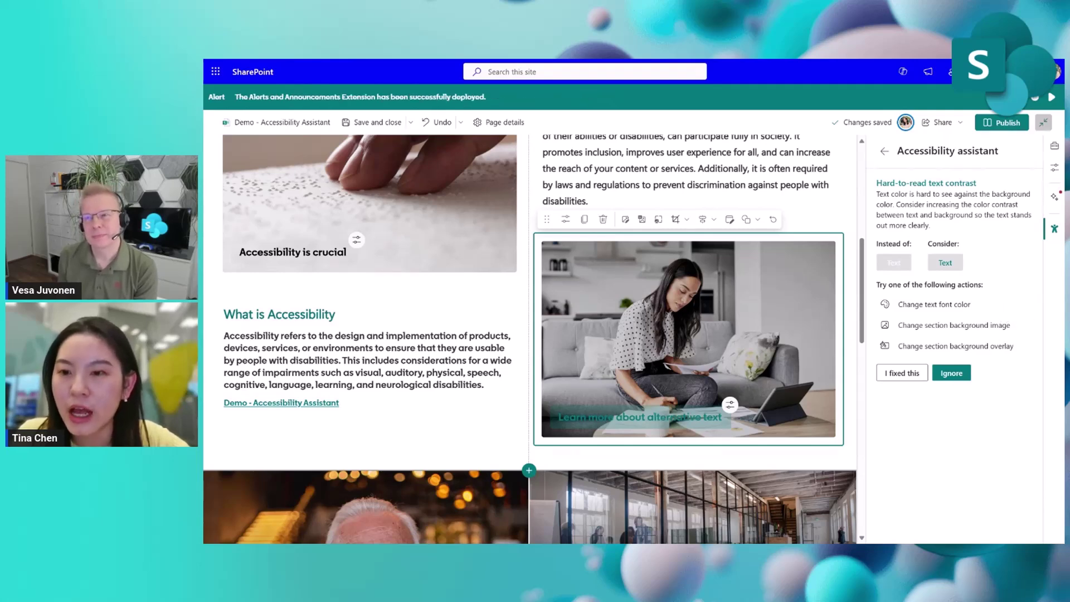
click(953, 375)
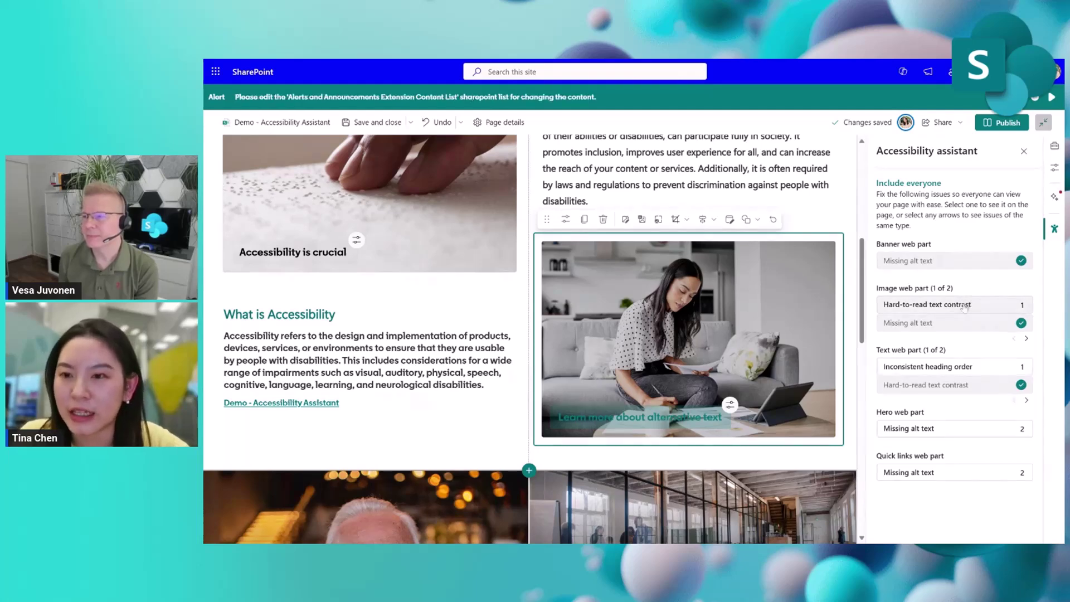
click(964, 305)
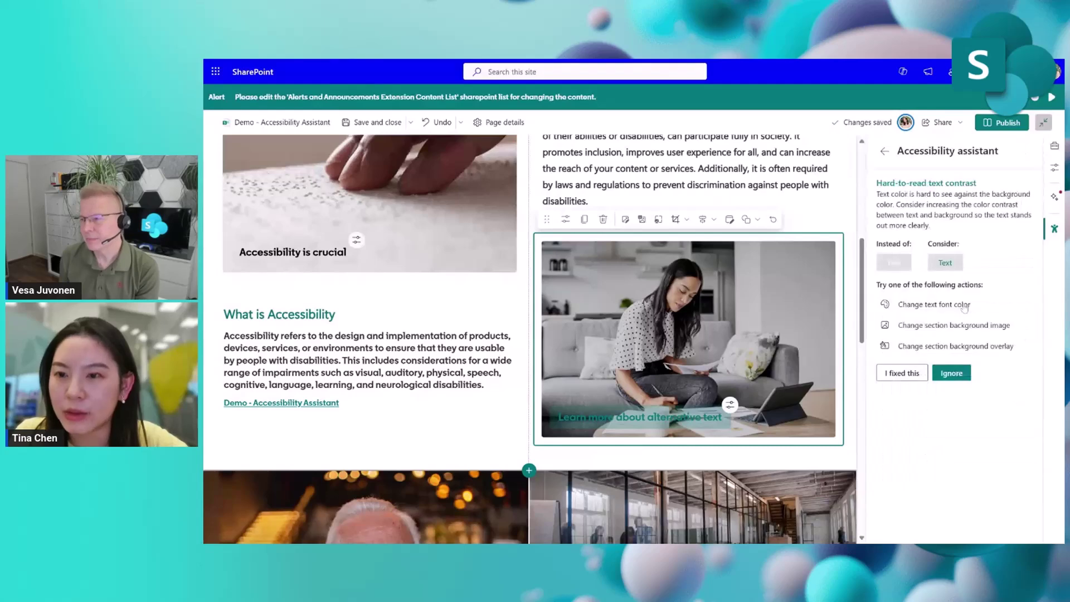
click(905, 375)
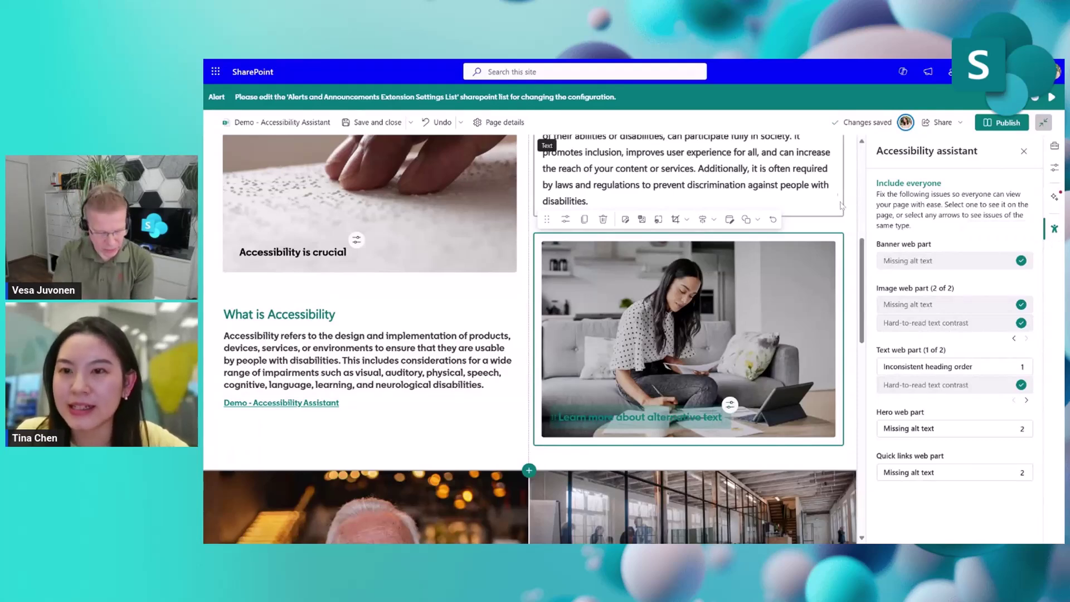
Close the accessibility assistant and set the text colour of the "Learn more about alternative text" overlay to white.
click(1055, 230)
click(1054, 229)
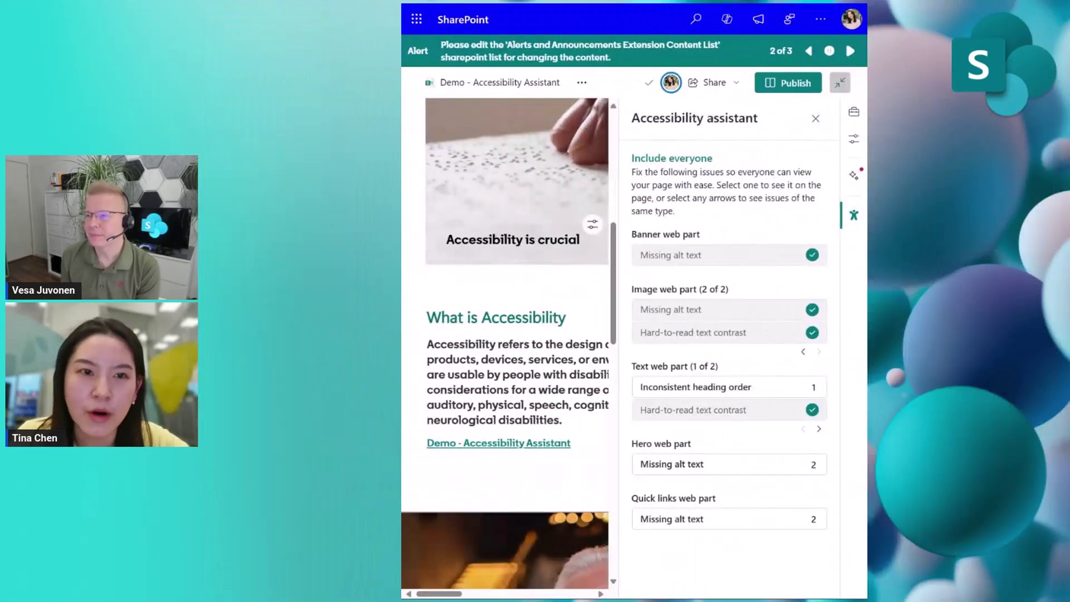
click(816, 119)
scroll(703, 313, right, 5)
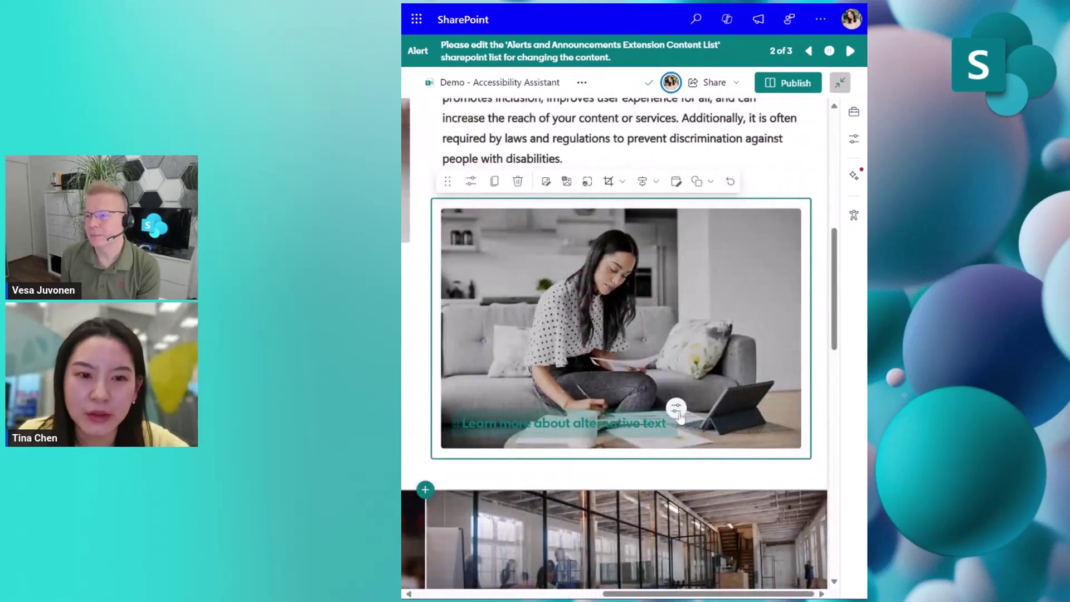
click(676, 408)
click(574, 313)
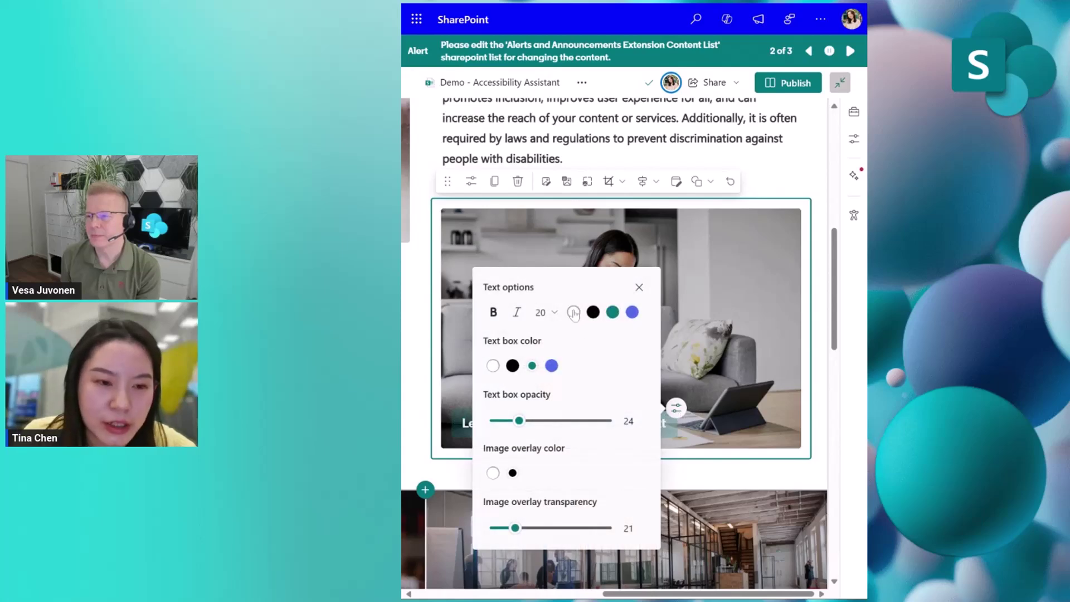
click(731, 369)
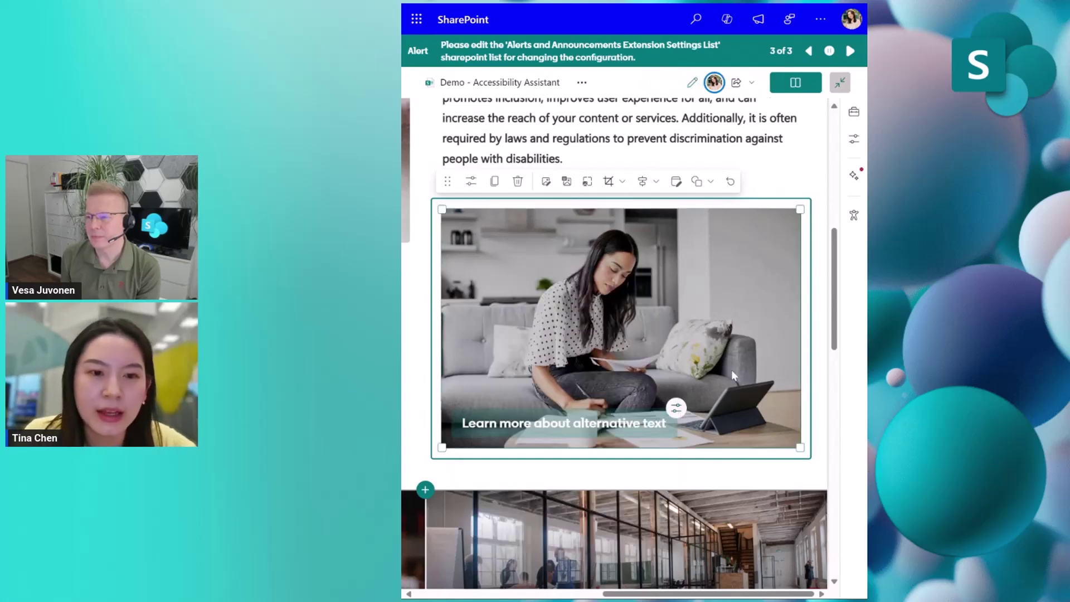
Set the text box colour of the "Learn more about alternative text" overlay to black.
click(676, 408)
click(677, 412)
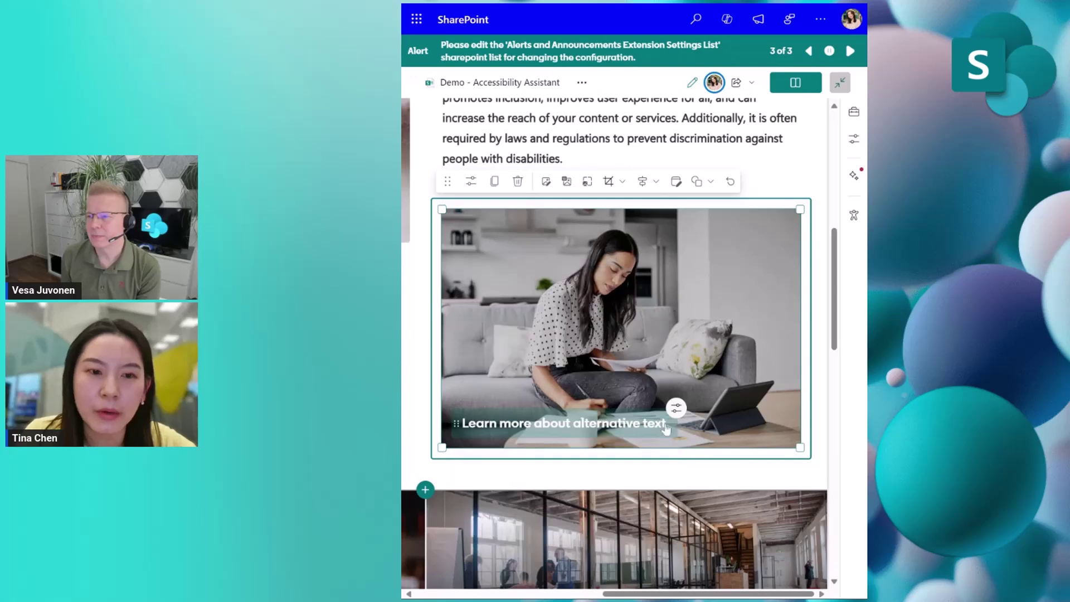
click(672, 419)
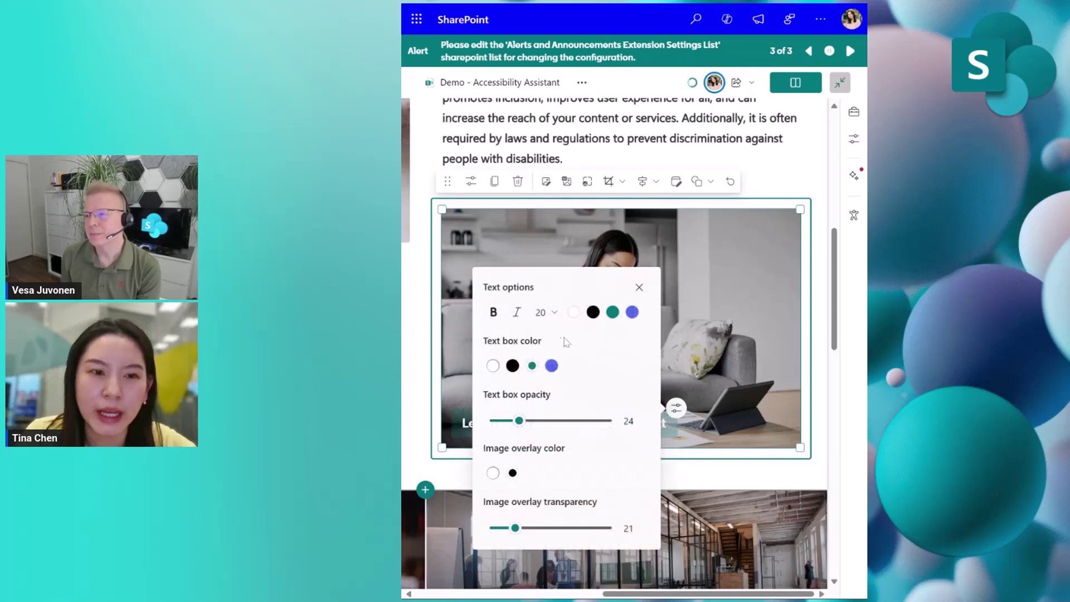
click(512, 367)
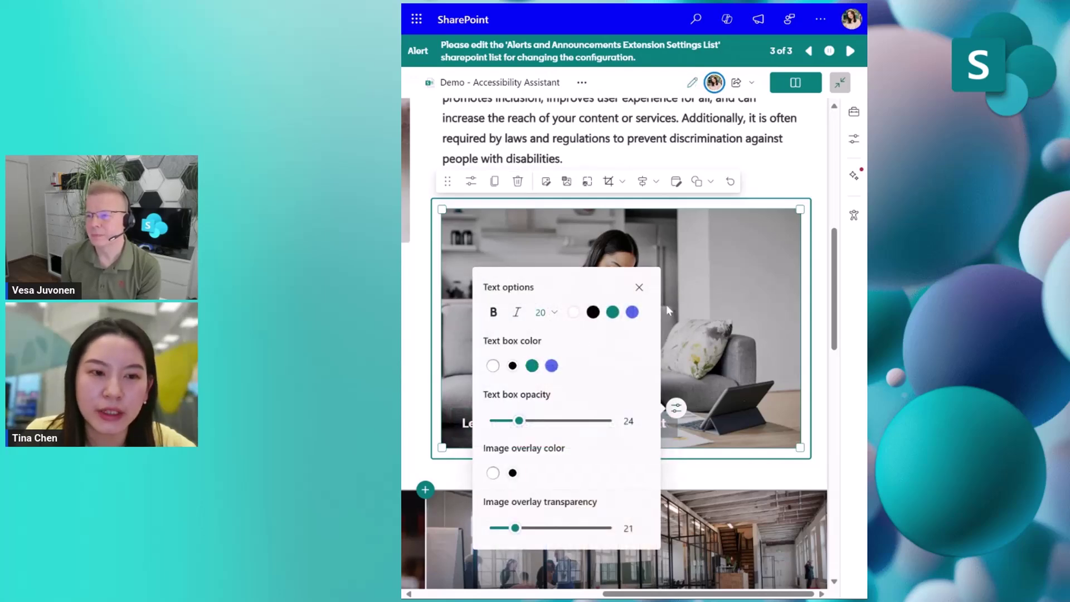
click(722, 368)
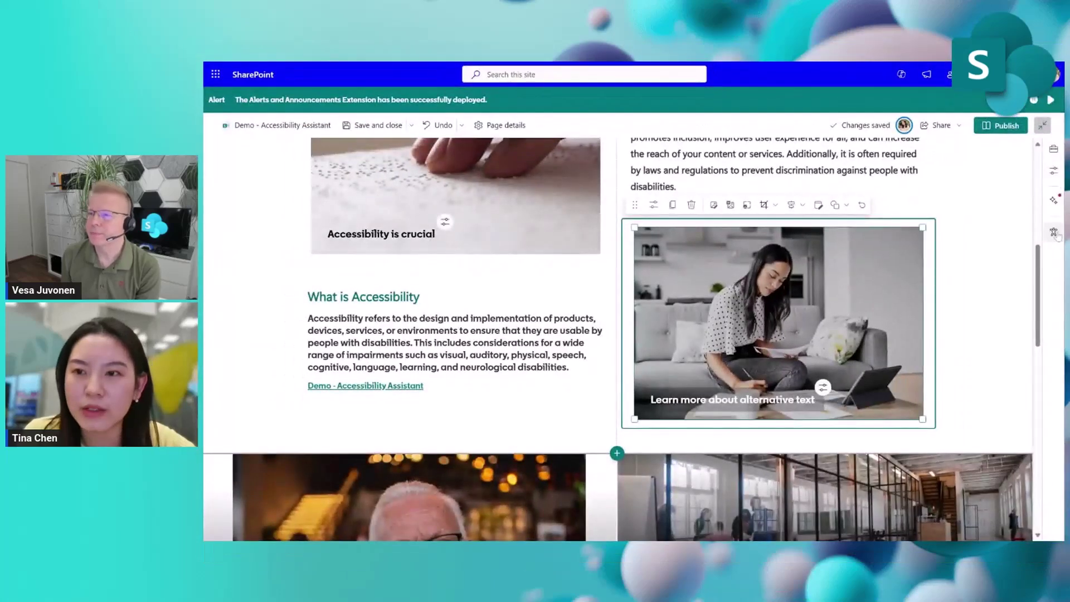
Through the accessibility assistant's inconsistent heading order issue, set the body paragraph under "Why is Accessibility Important" to the Normal style.
click(1054, 233)
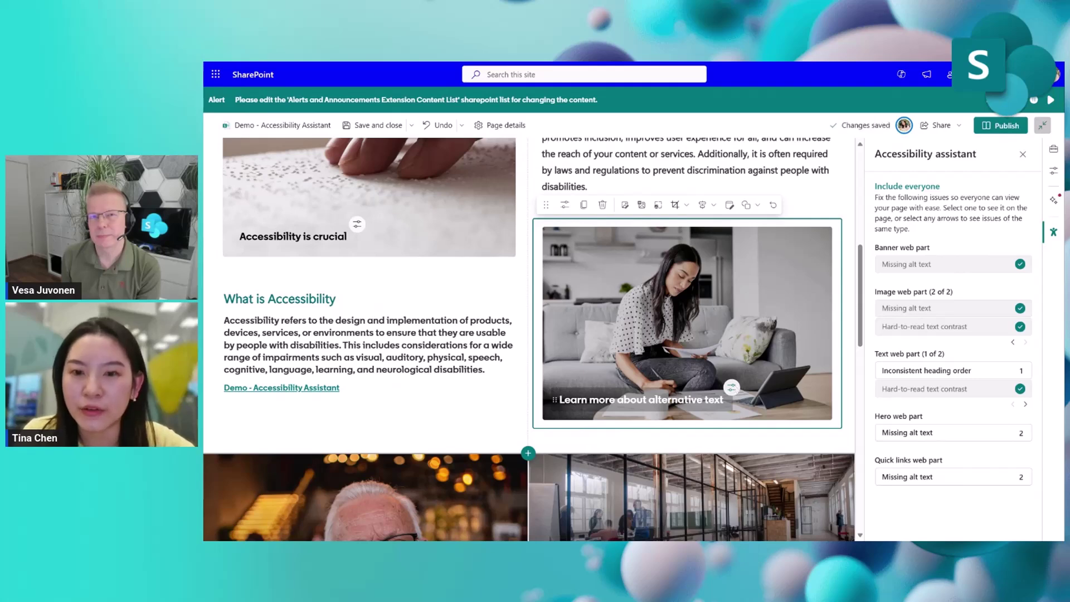
scroll(530, 335, up, 1)
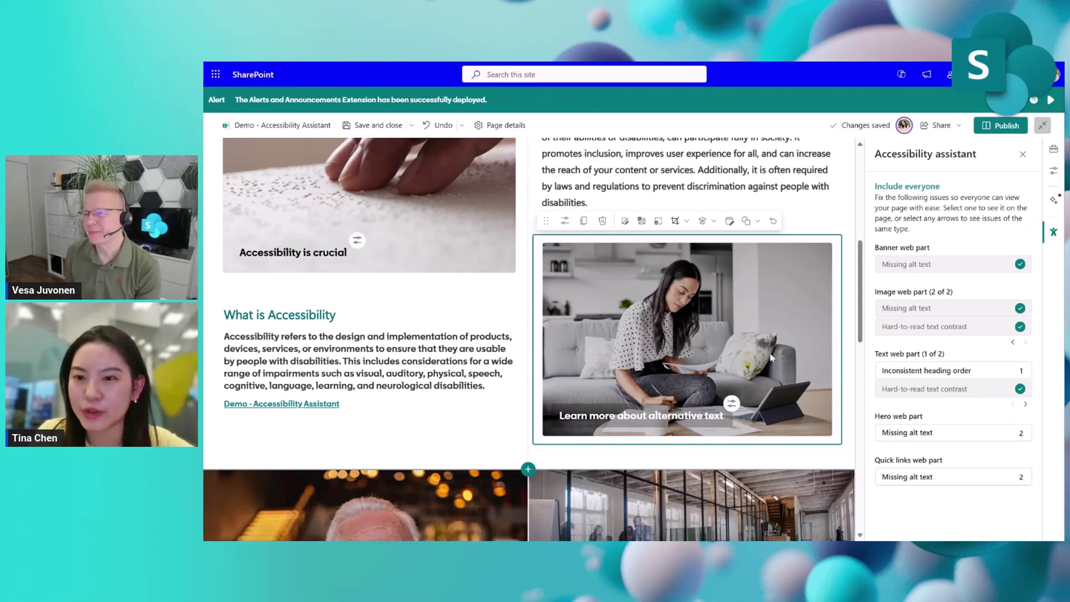
scroll(772, 357, down, 2)
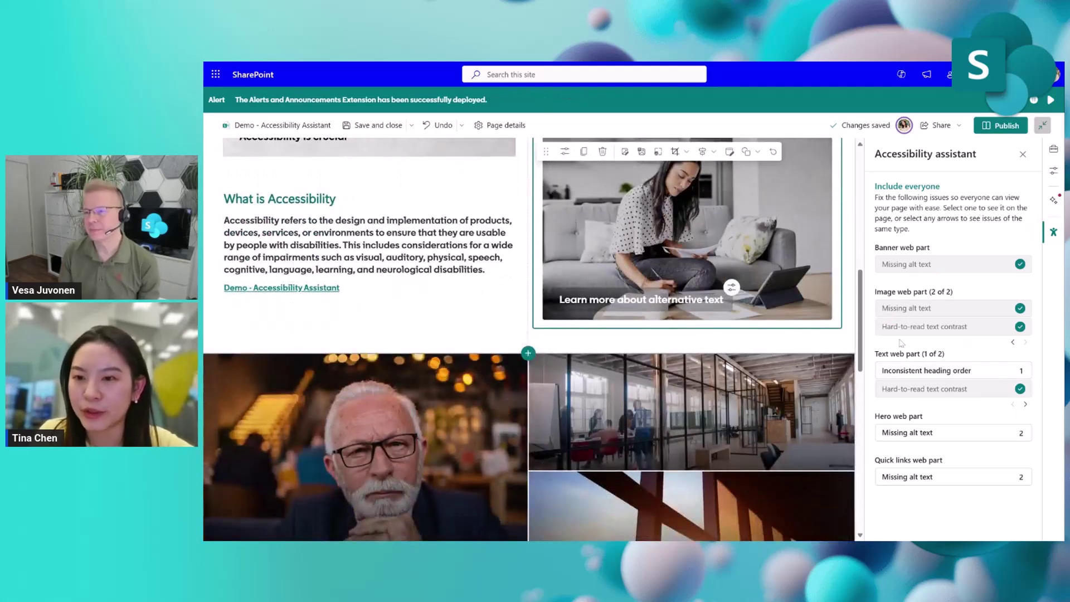
click(959, 372)
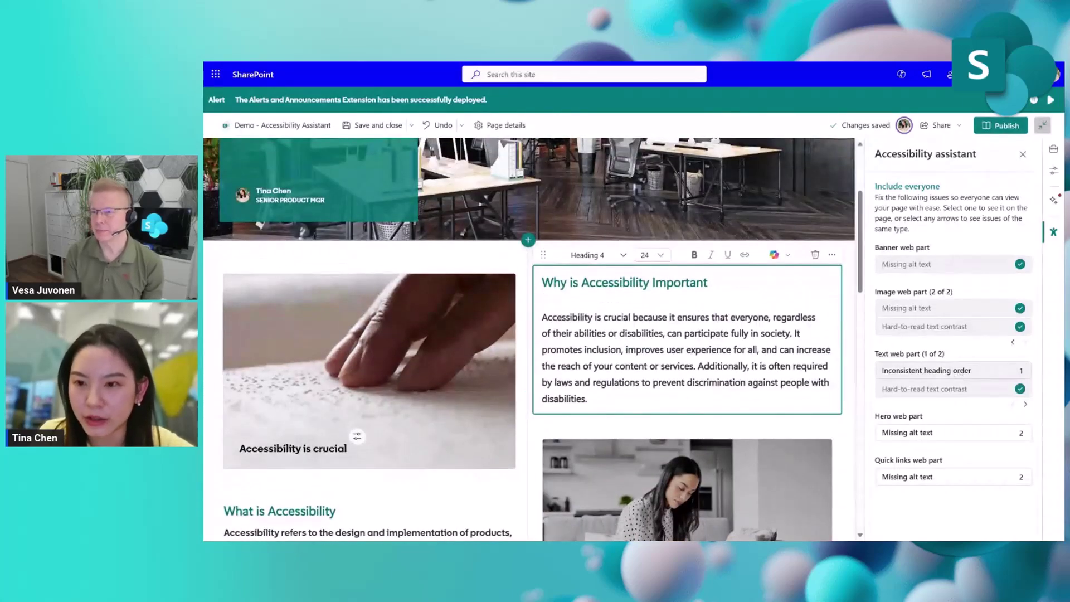
drag(708, 282, 542, 283)
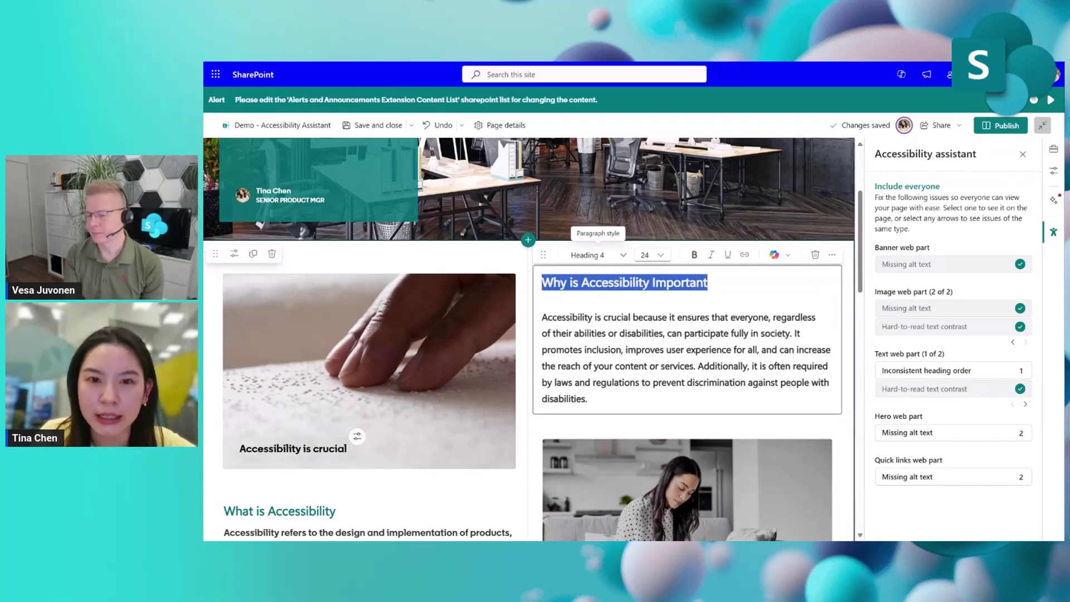
drag(588, 399, 538, 318)
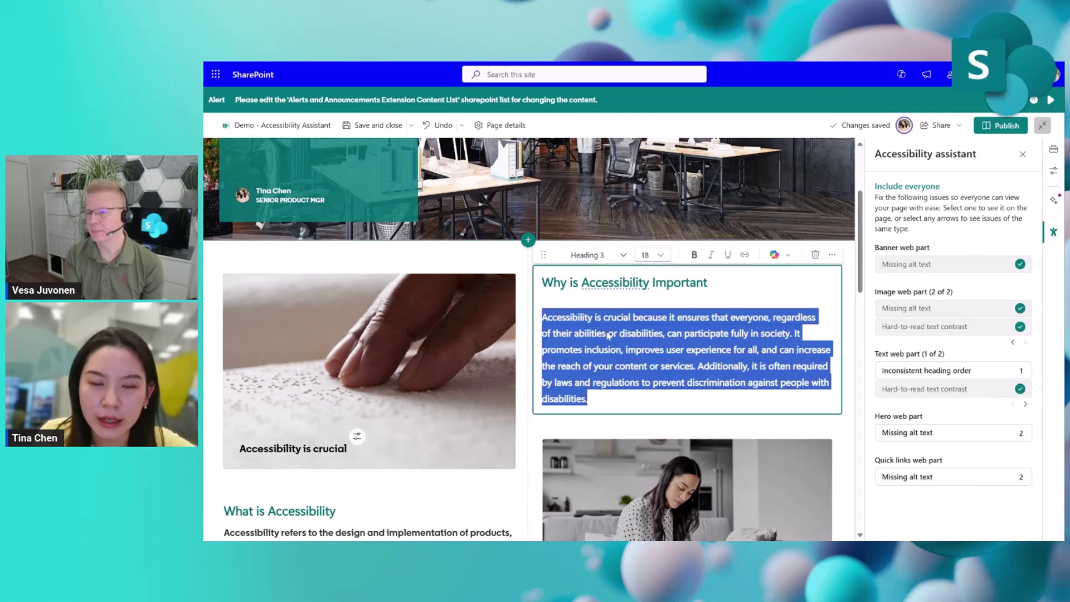
click(624, 255)
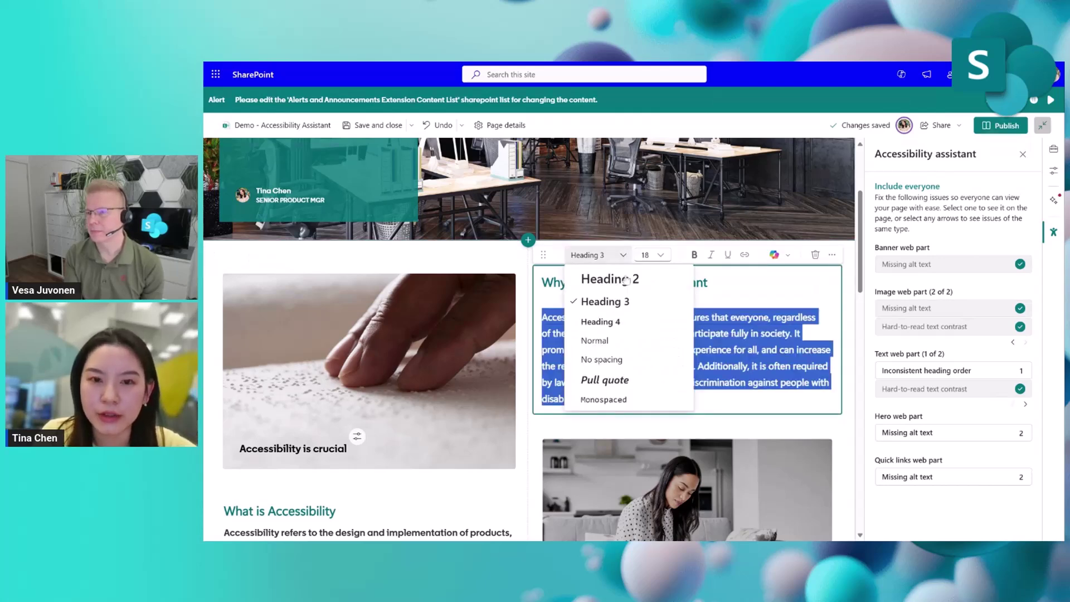
click(606, 341)
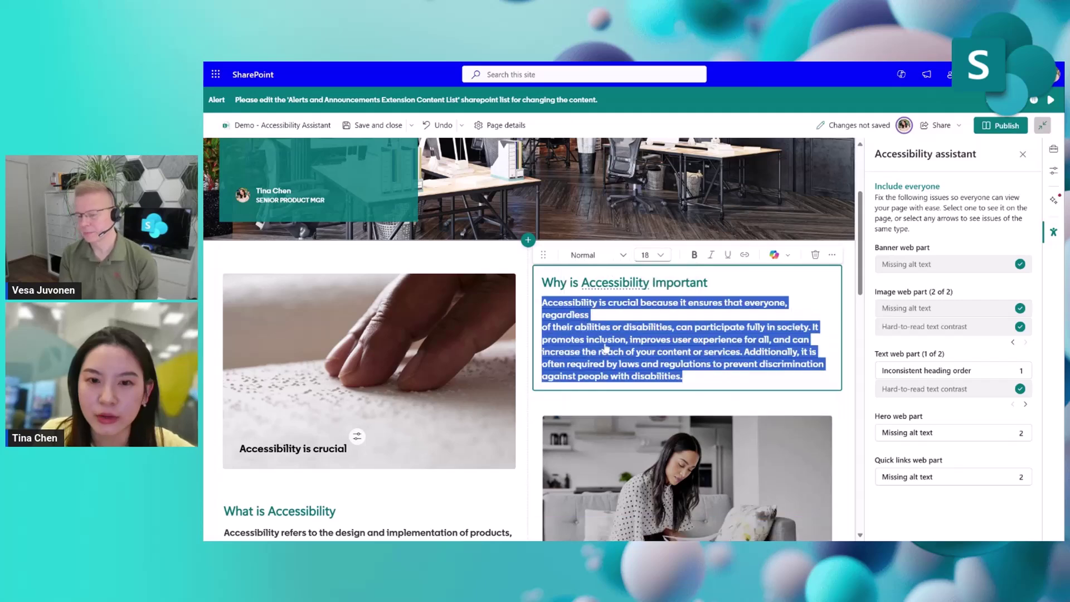
click(853, 318)
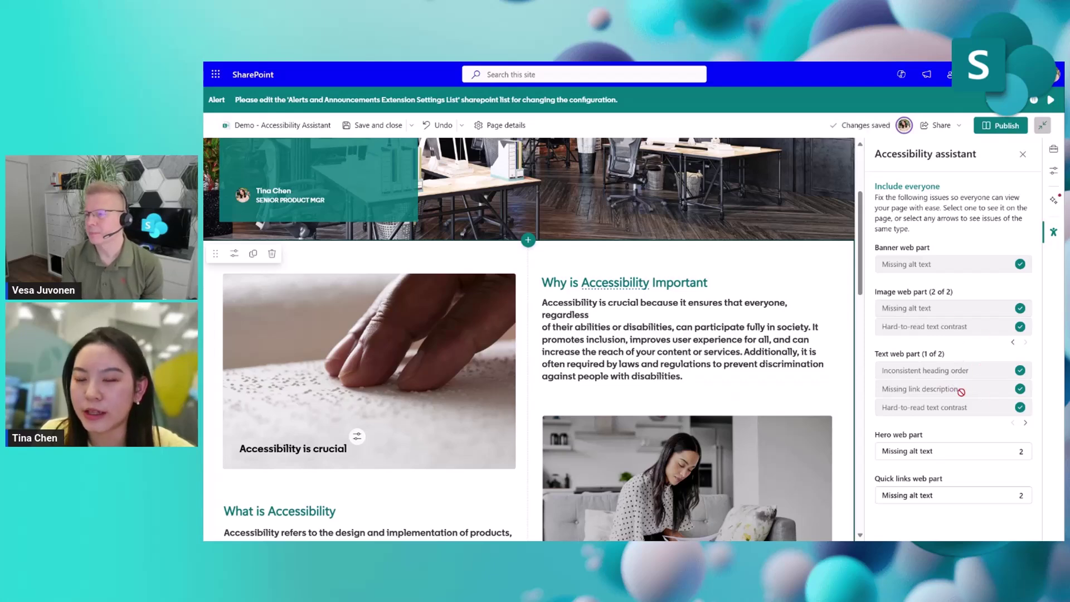
Open the hero web part's missing alt text issue, mark the tile of the man with glasses as decorative, and return to the issues list.
click(1025, 425)
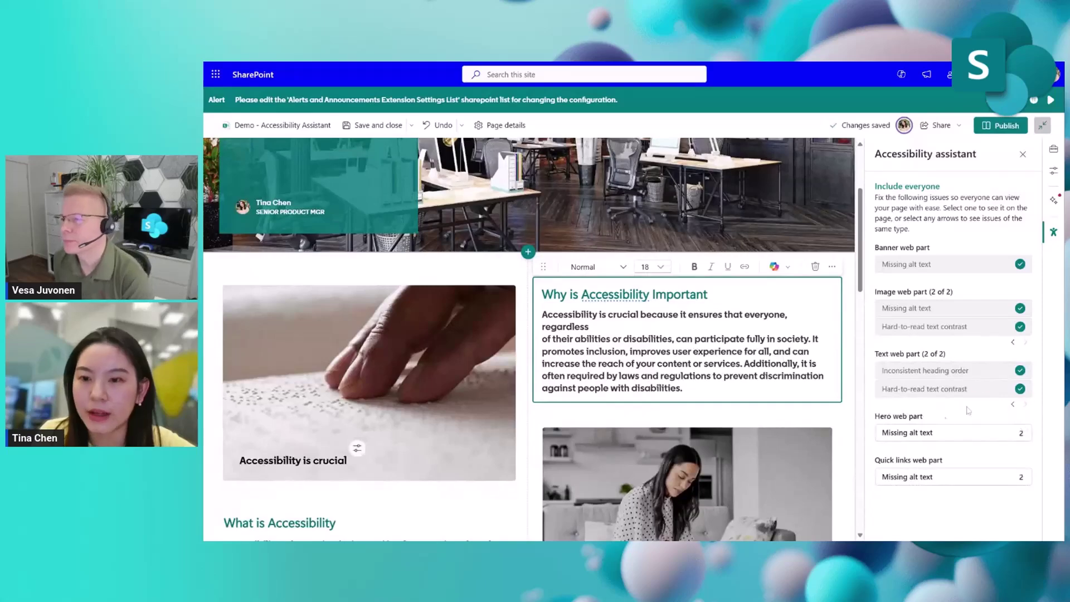
click(937, 433)
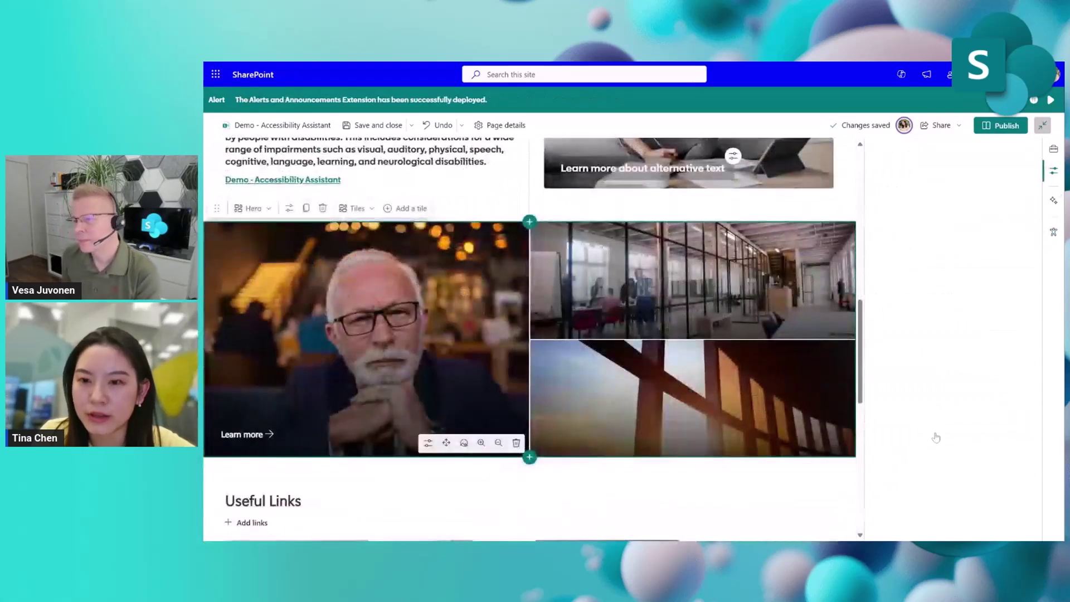
scroll(957, 407, down, 5)
scroll(998, 349, down, 1)
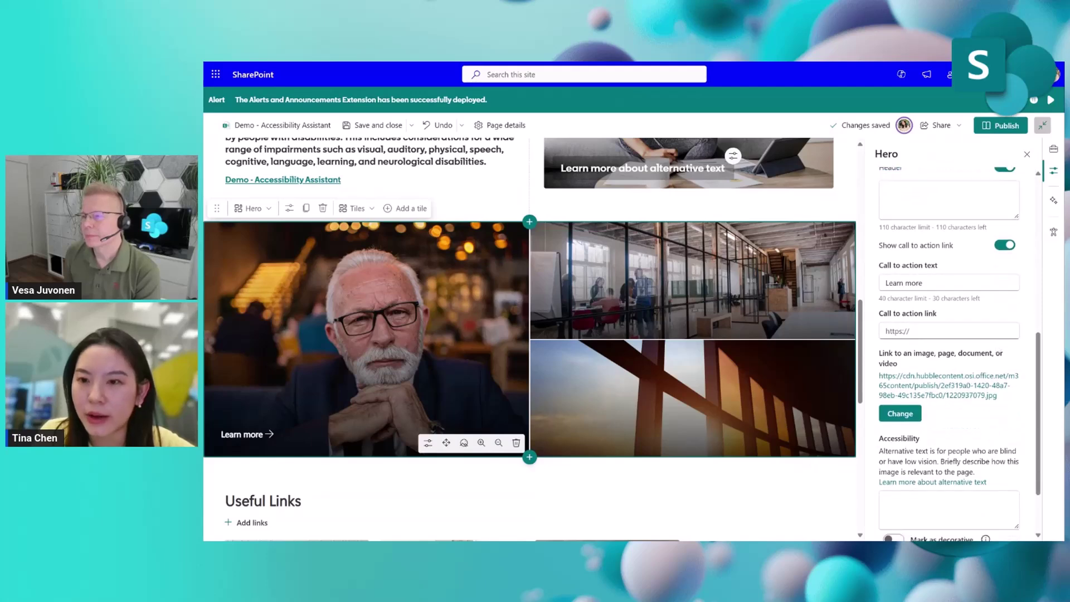
scroll(948, 418, down, 3)
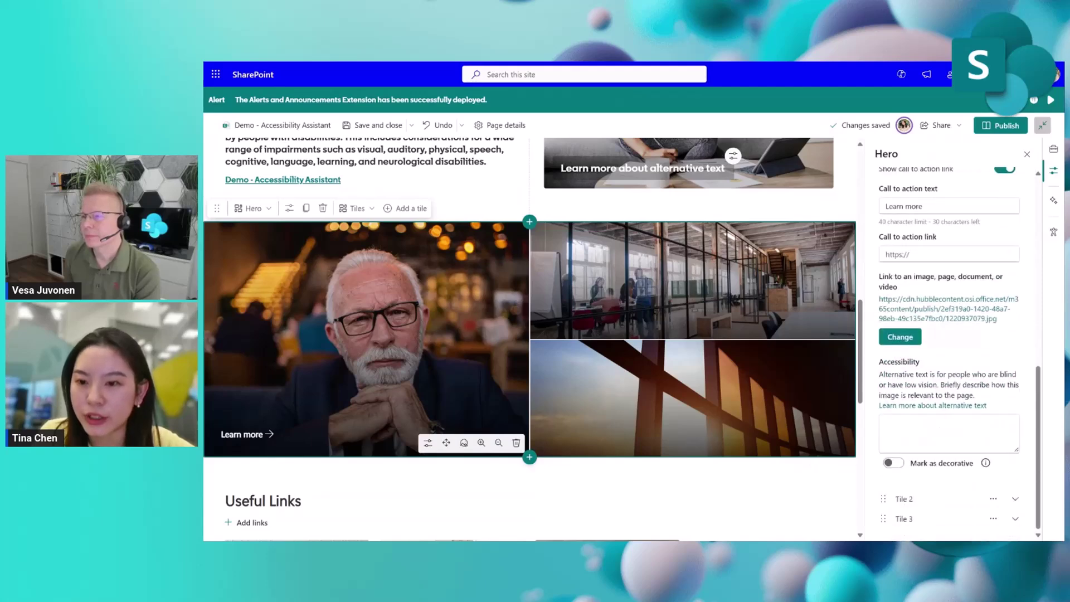
click(895, 463)
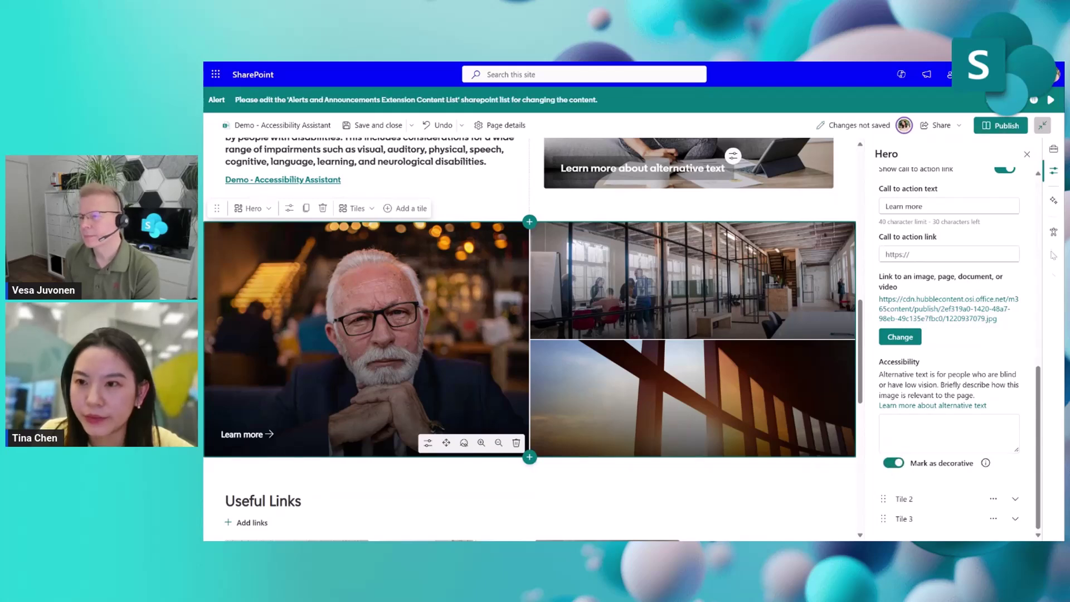
click(1054, 232)
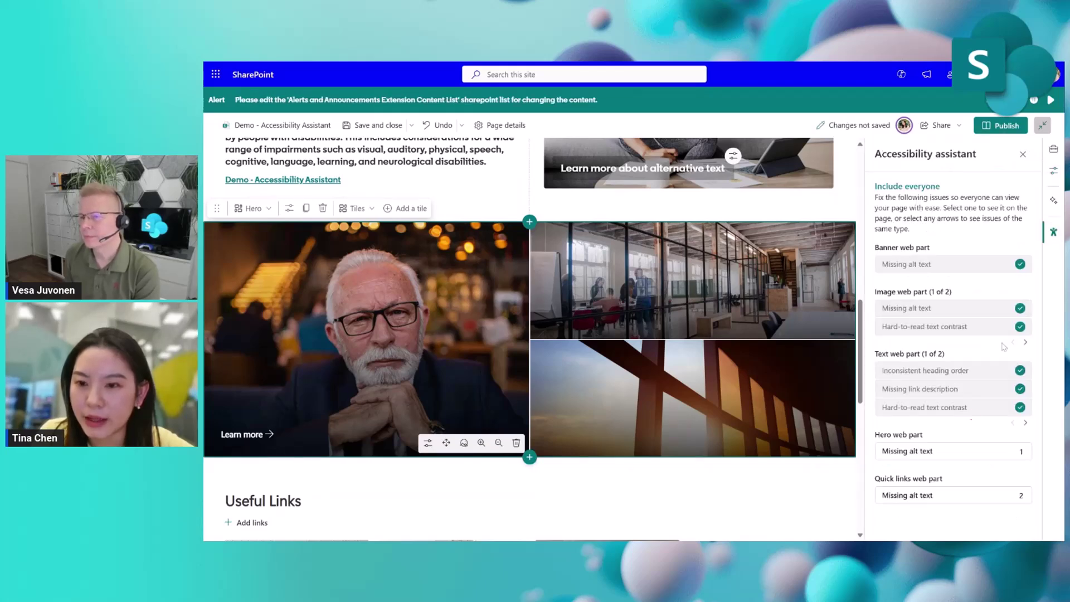
Add the alternative text "an office building" to the hero tile showing the glass-walled office and return to the issues list.
click(951, 452)
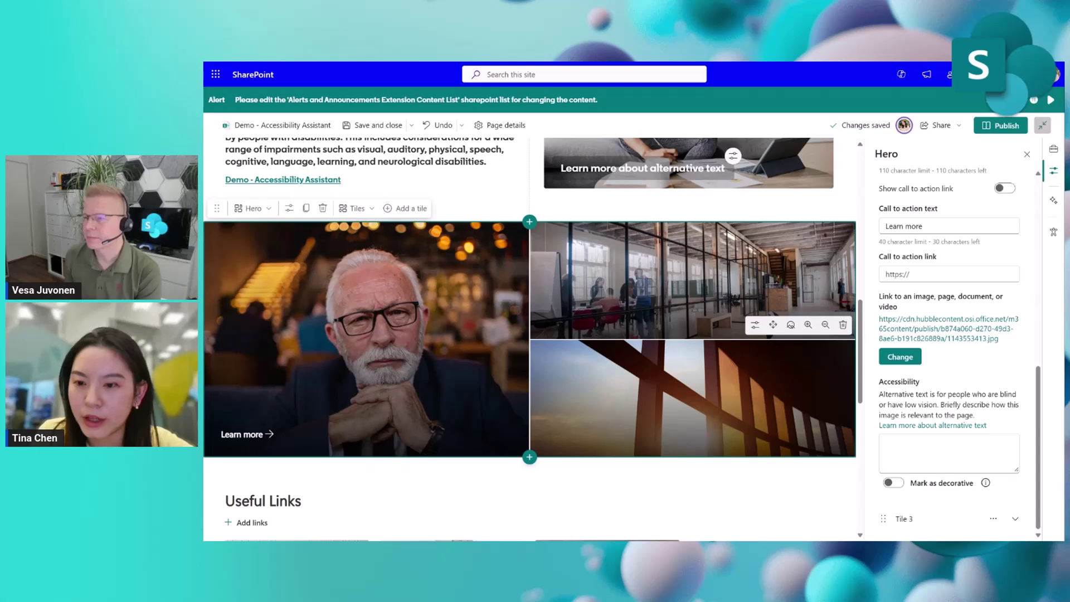
click(949, 453)
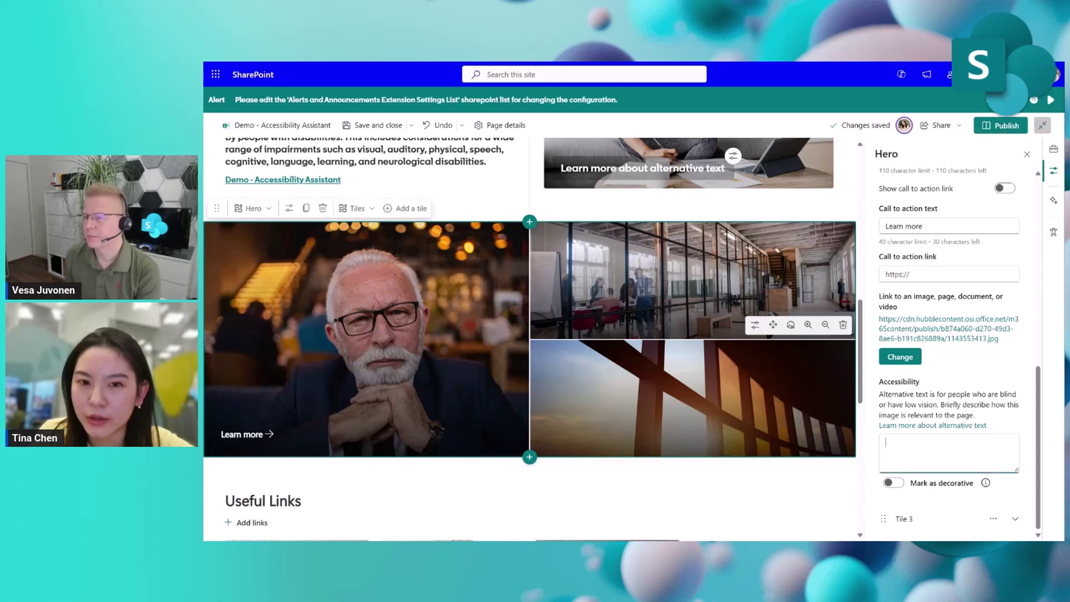
text(an office building)
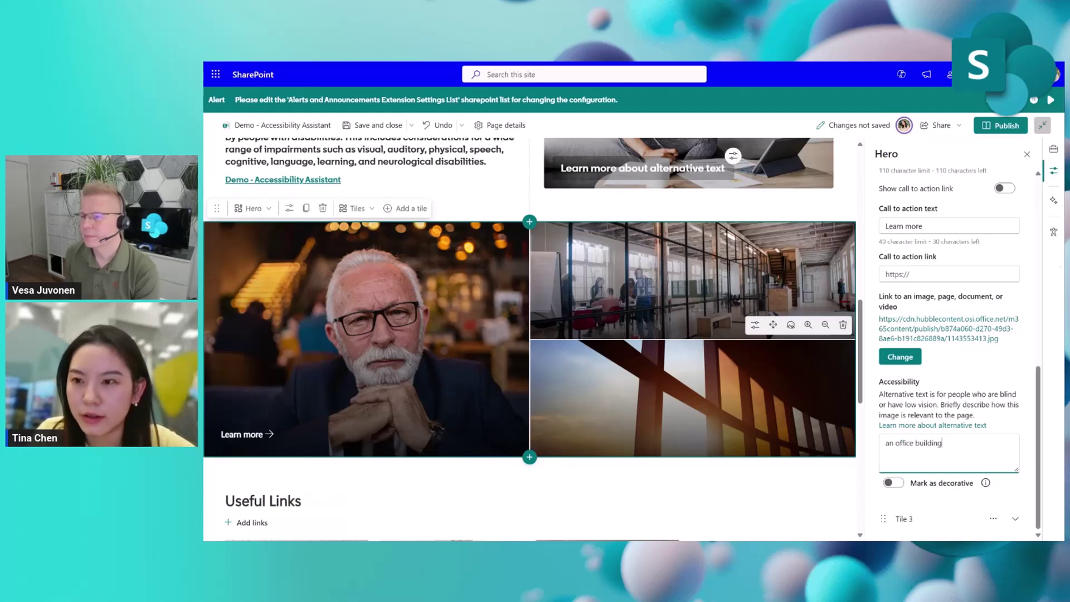
click(1054, 232)
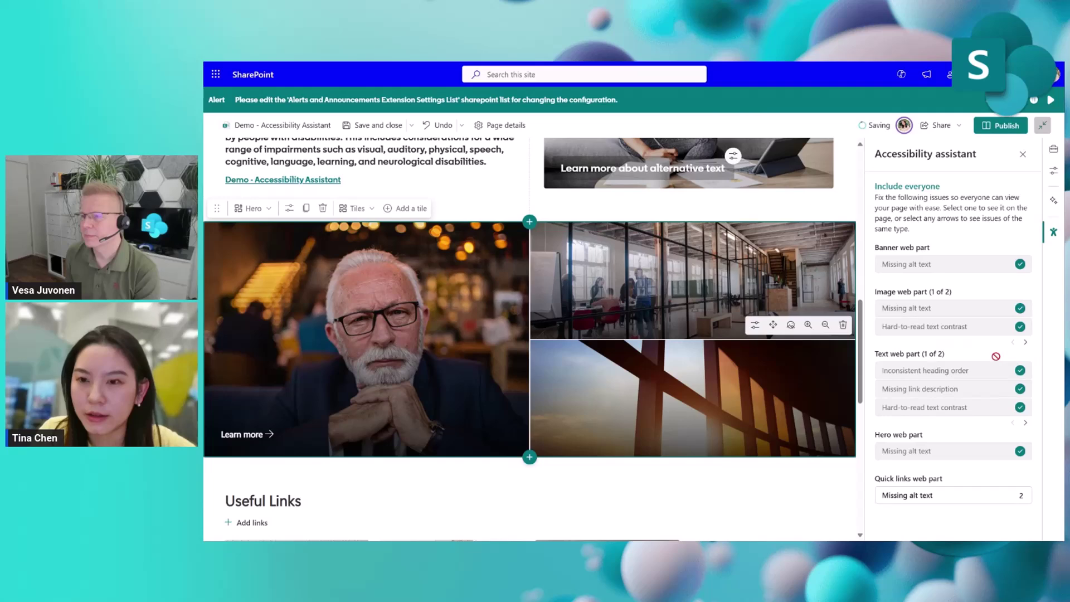
Open the quick links missing alt text issue, mark the "Page structure" thumbnail as decorative, and return to the accessibility assistant.
click(928, 495)
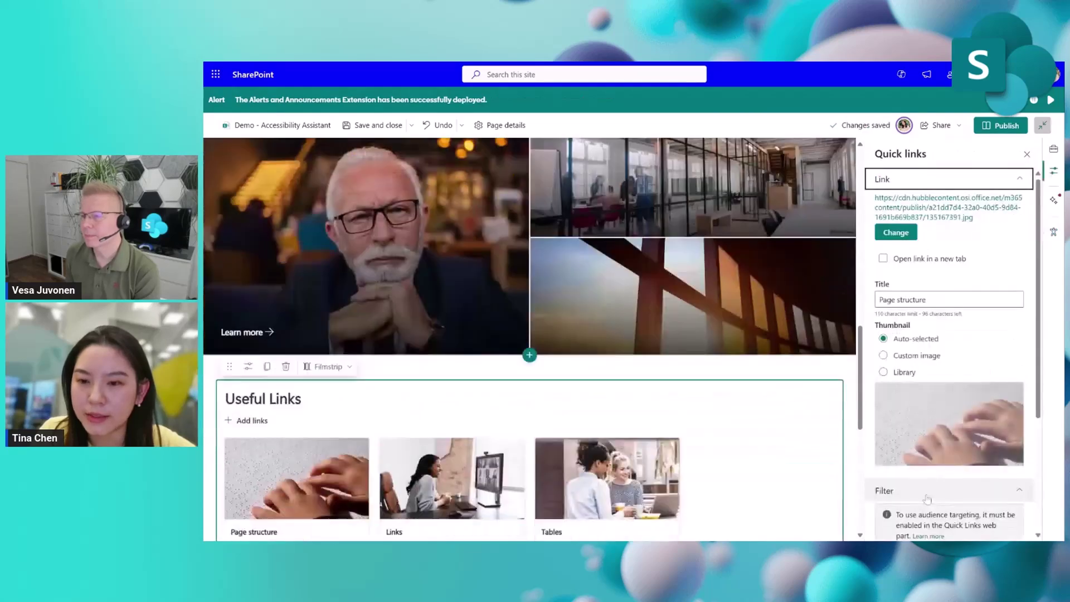
scroll(957, 368, down, 3)
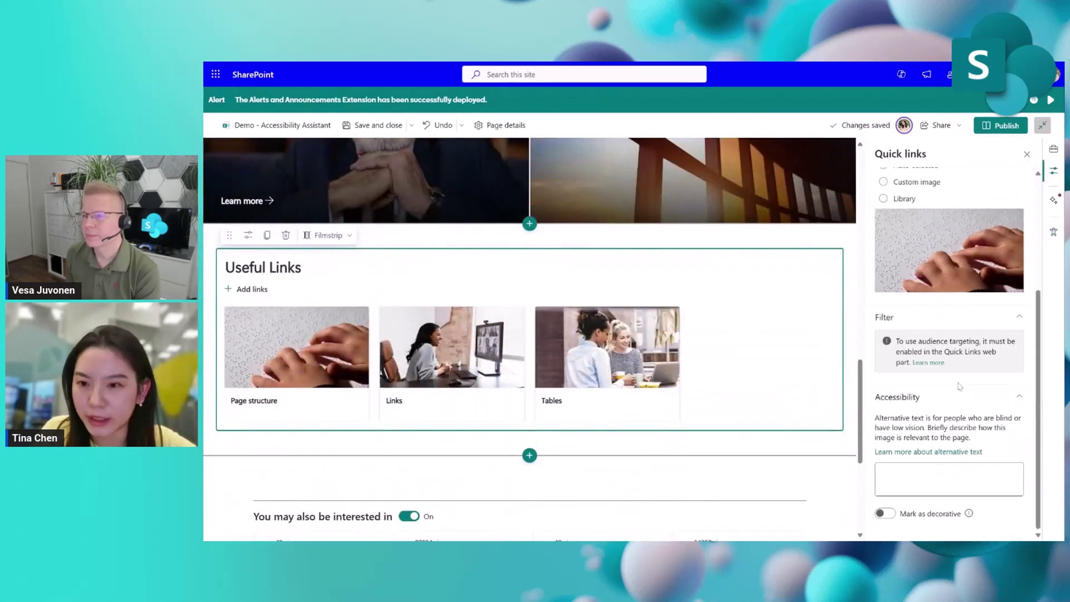
click(883, 514)
click(1054, 231)
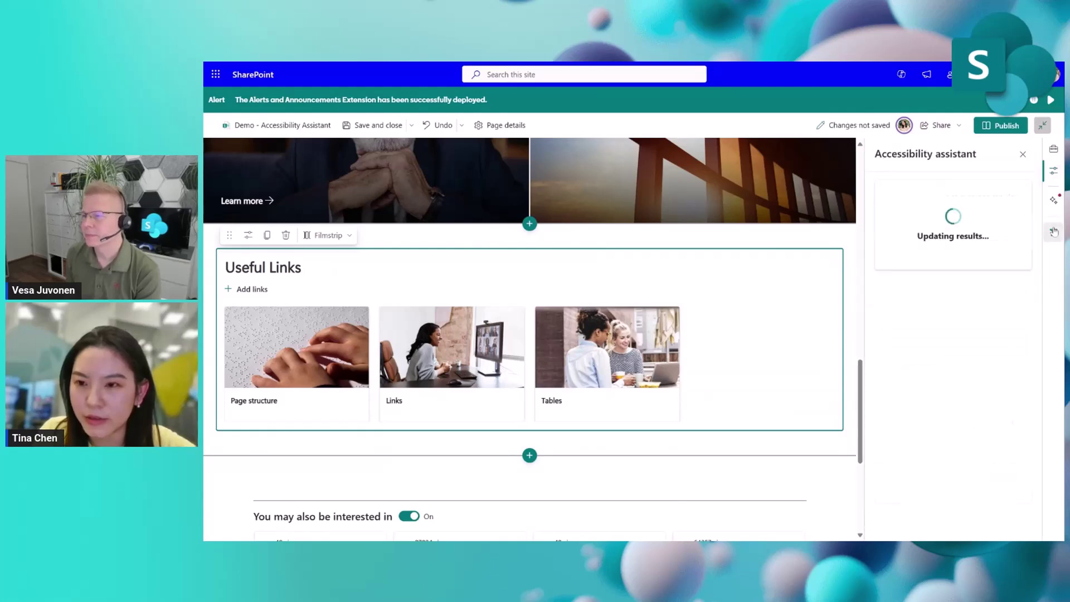
Open the remaining quick links alt text issue and mark the "Links" thumbnail as decorative.
click(947, 486)
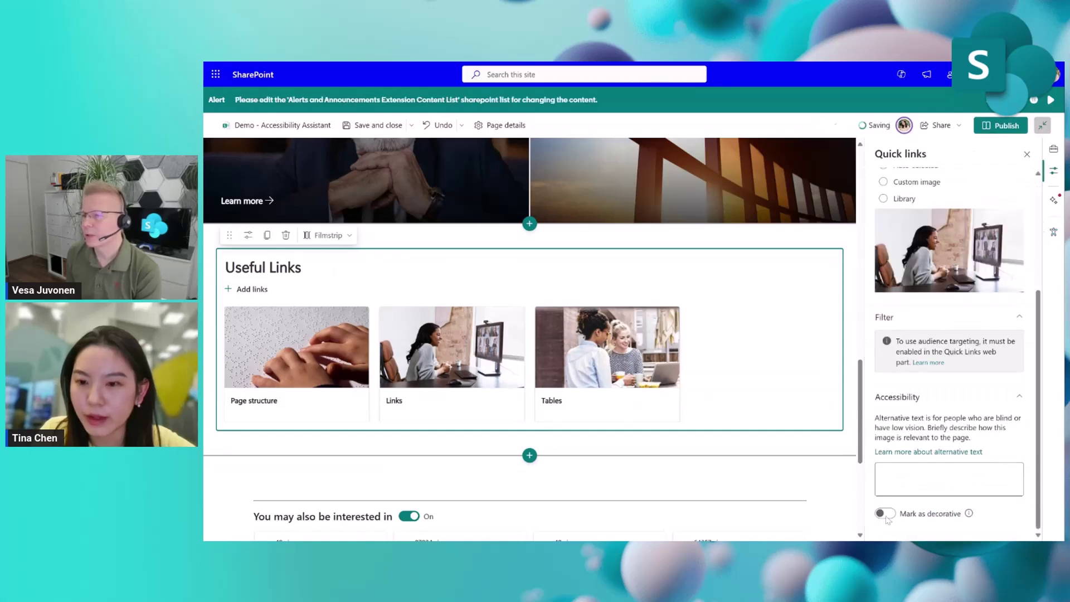
click(886, 516)
click(885, 515)
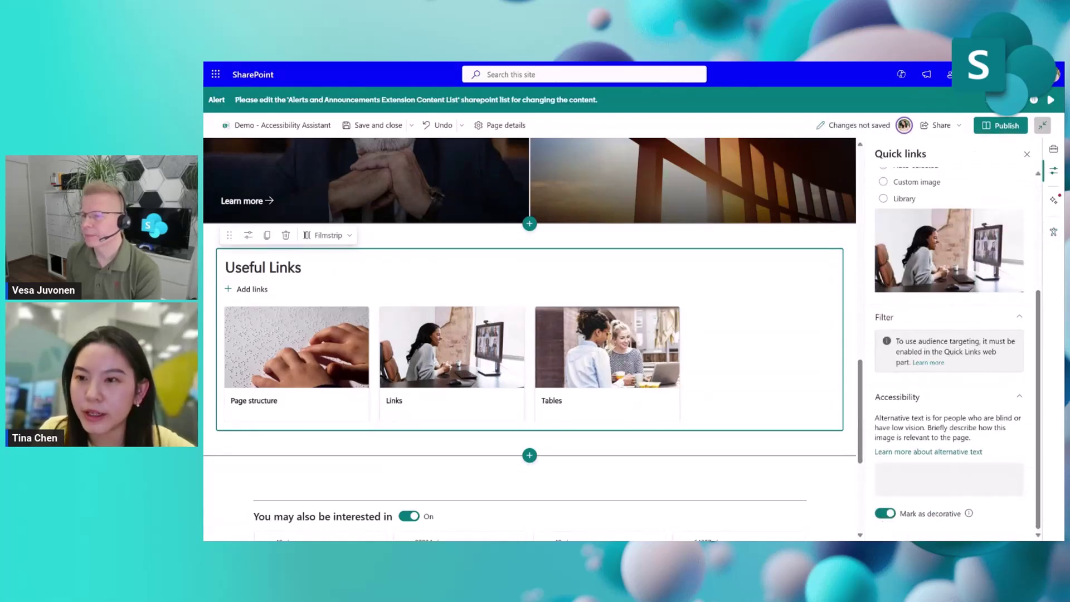
Look over the corrected page and recheck it with the accessibility assistant.
scroll(792, 329, up, 10)
scroll(792, 329, up, 5)
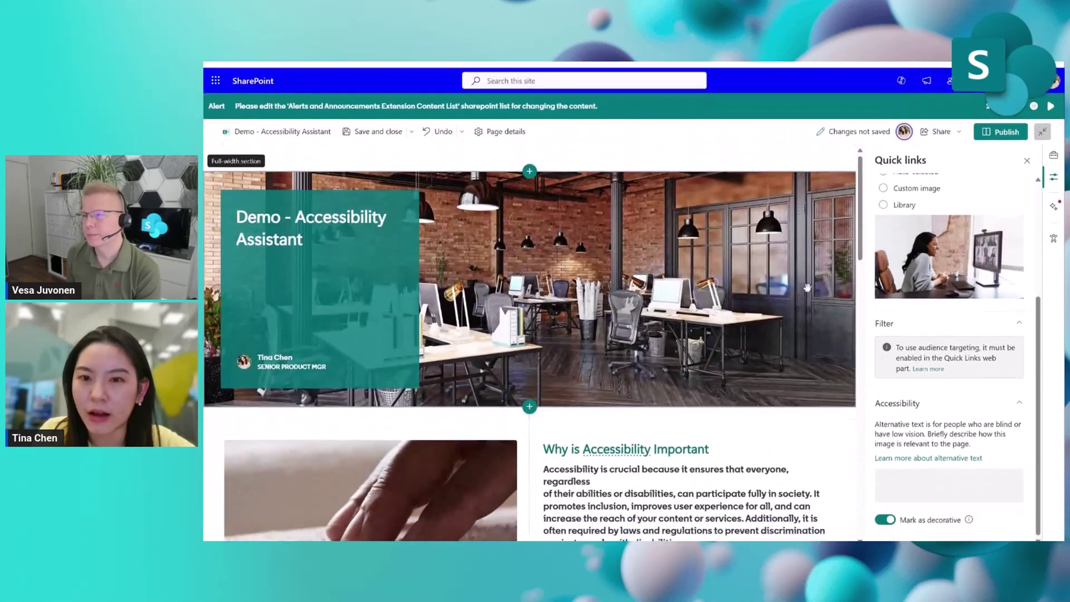
scroll(820, 393, down, 4)
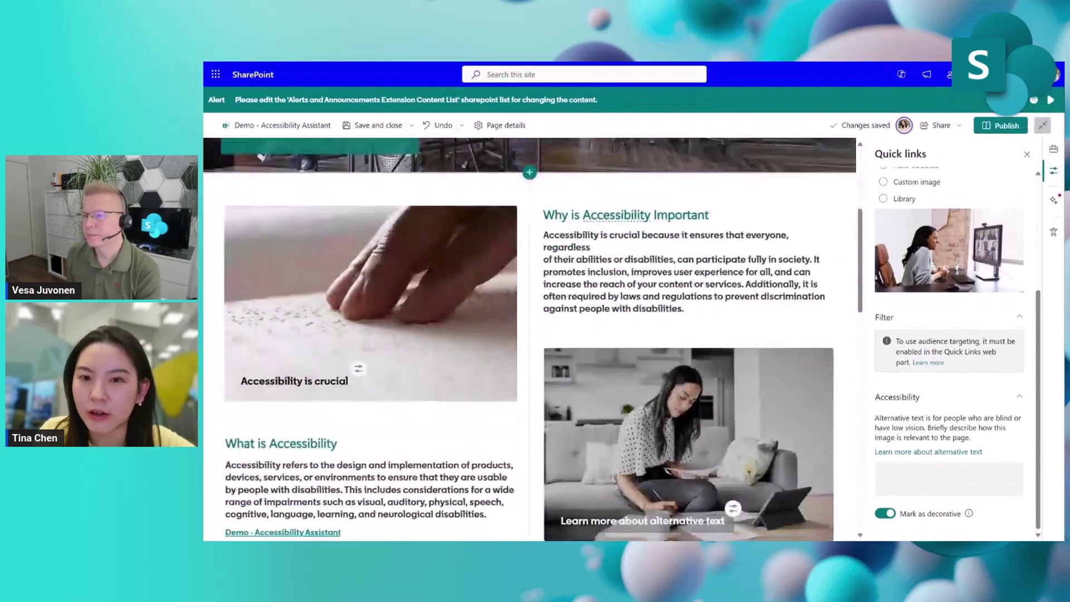
click(1053, 232)
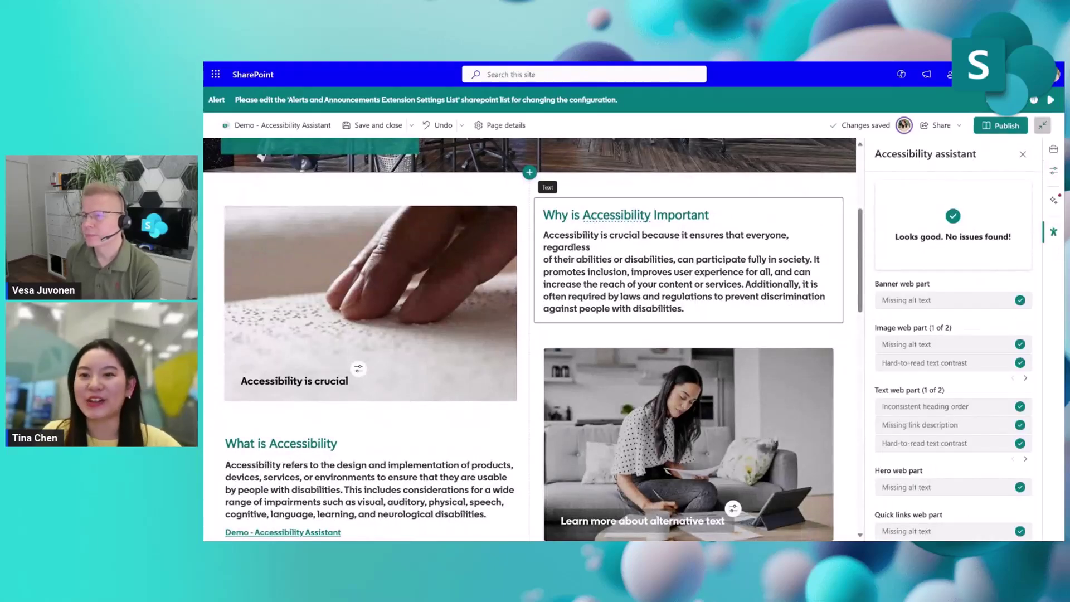
Save and close the page, and reopen it for editing.
scroll(842, 275, up, 4)
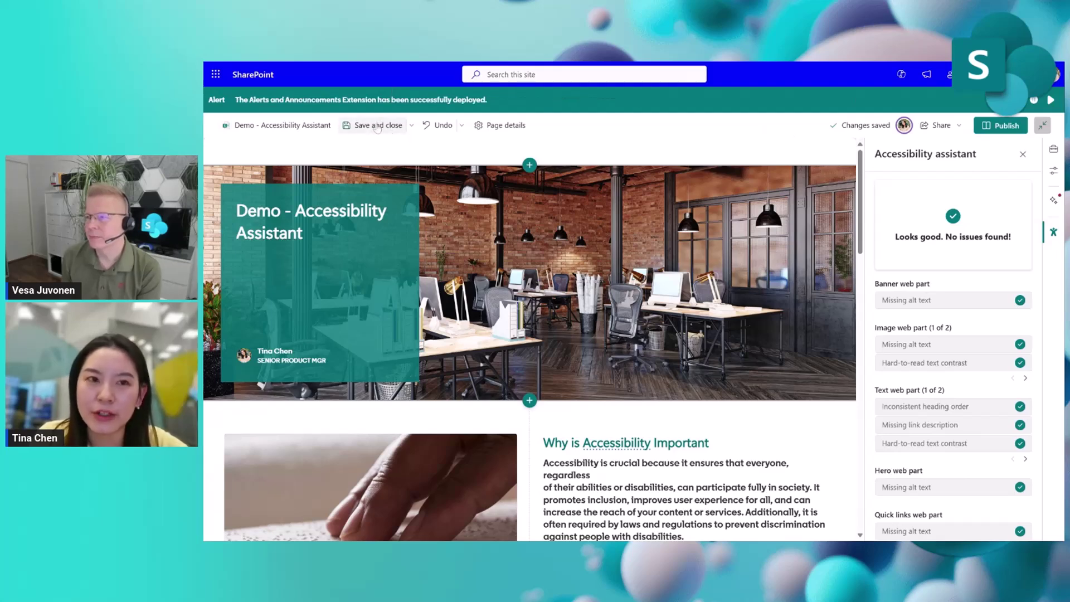
click(378, 126)
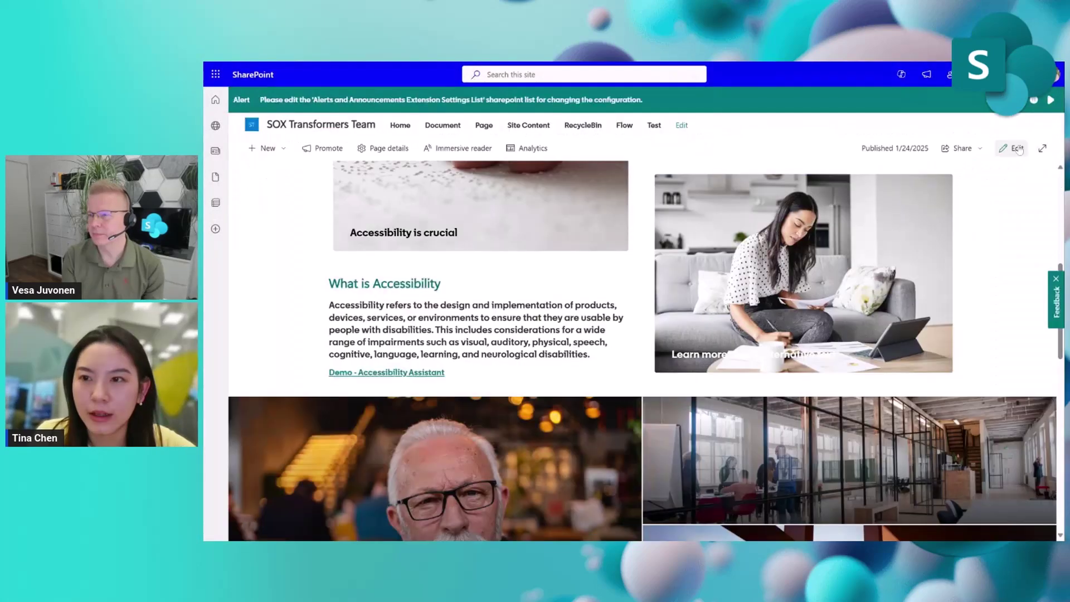
click(942, 148)
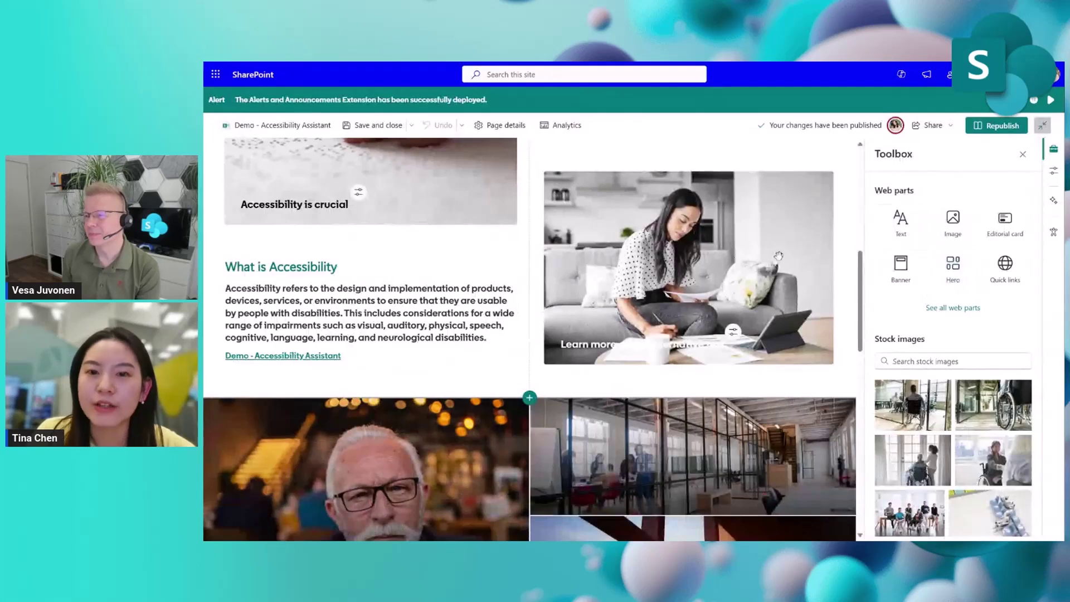
In the sofa image's text options, set the image overlay colour to black and the text box opacity to 48, and close the options.
click(733, 335)
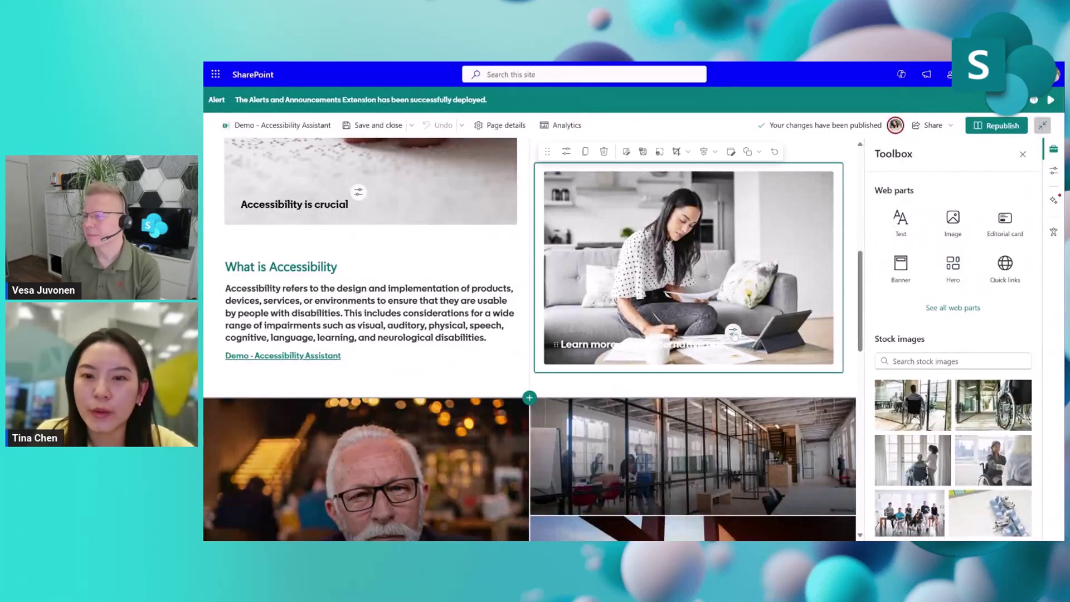
click(733, 333)
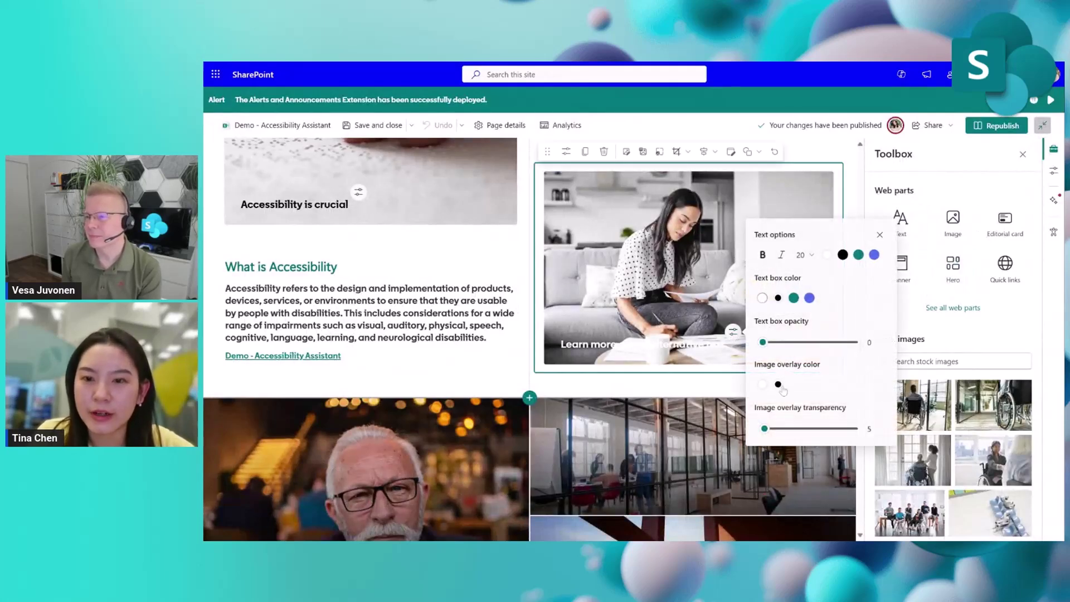
click(778, 384)
drag(763, 342, 806, 342)
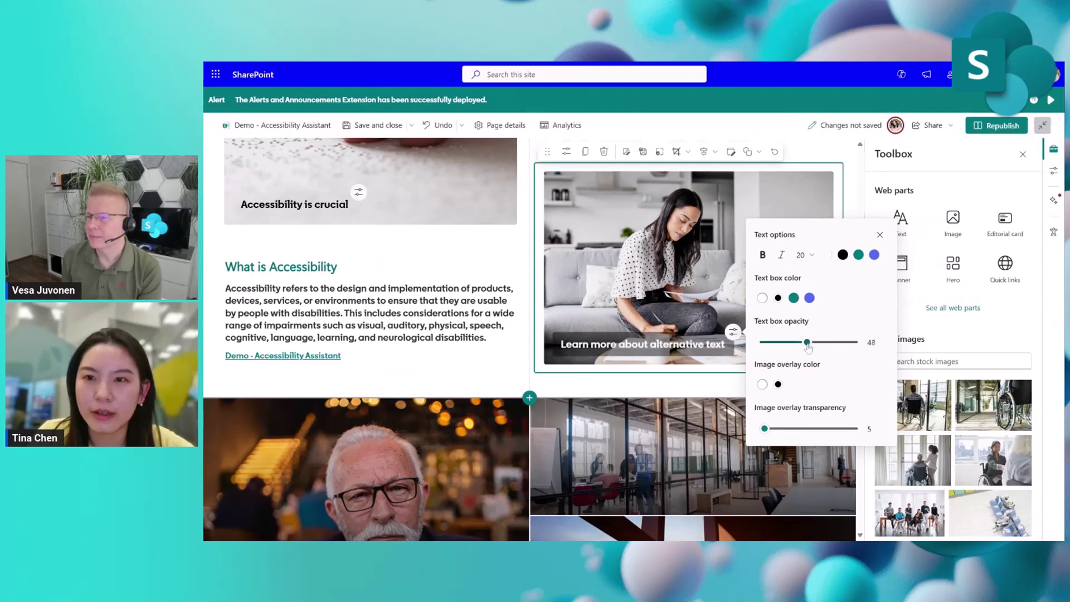
click(880, 235)
scroll(514, 254, up, 1)
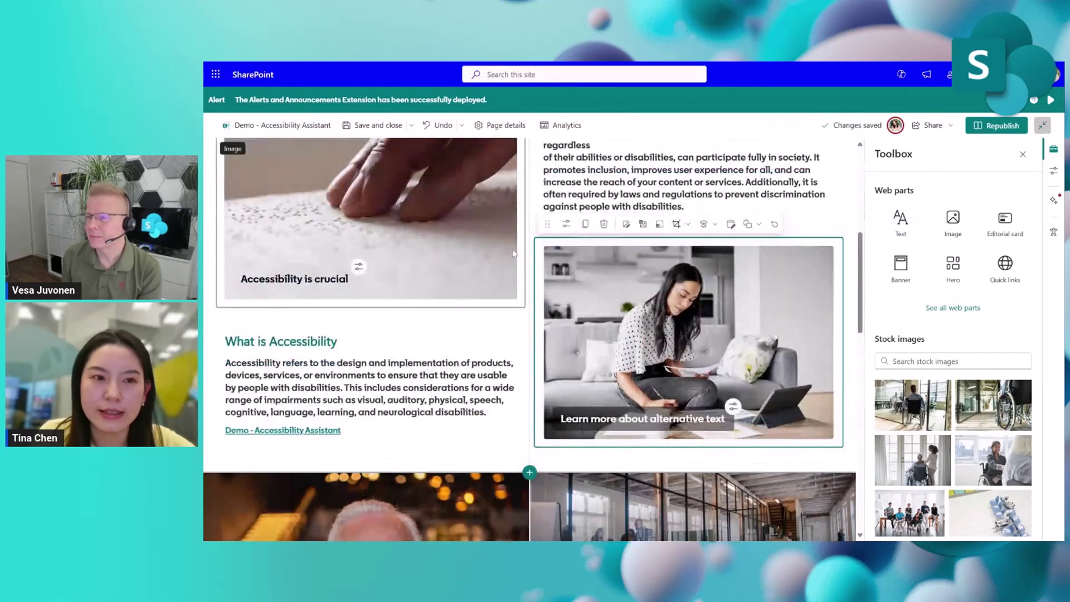
scroll(428, 293, up, 1)
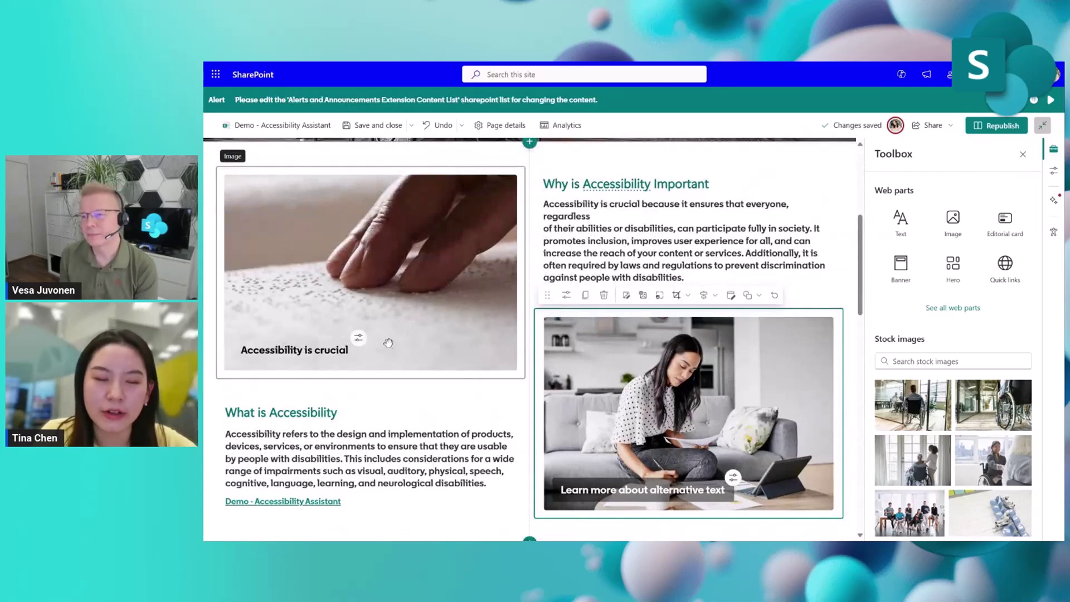
In the braille image's text options, raise the text box opacity to 72 and close the options.
click(358, 341)
click(358, 339)
drag(390, 349, 458, 350)
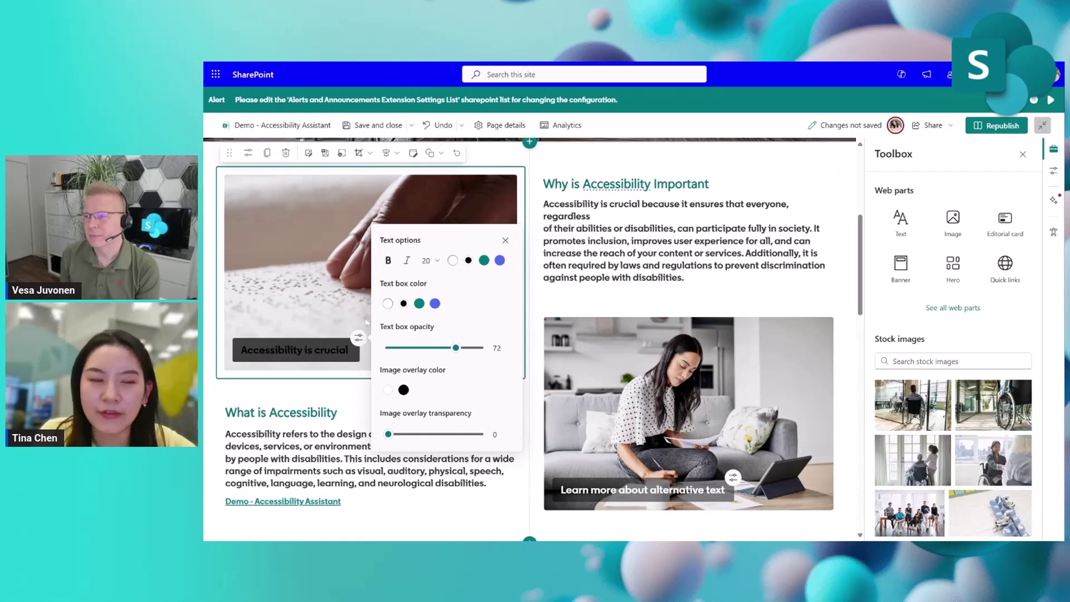
click(353, 394)
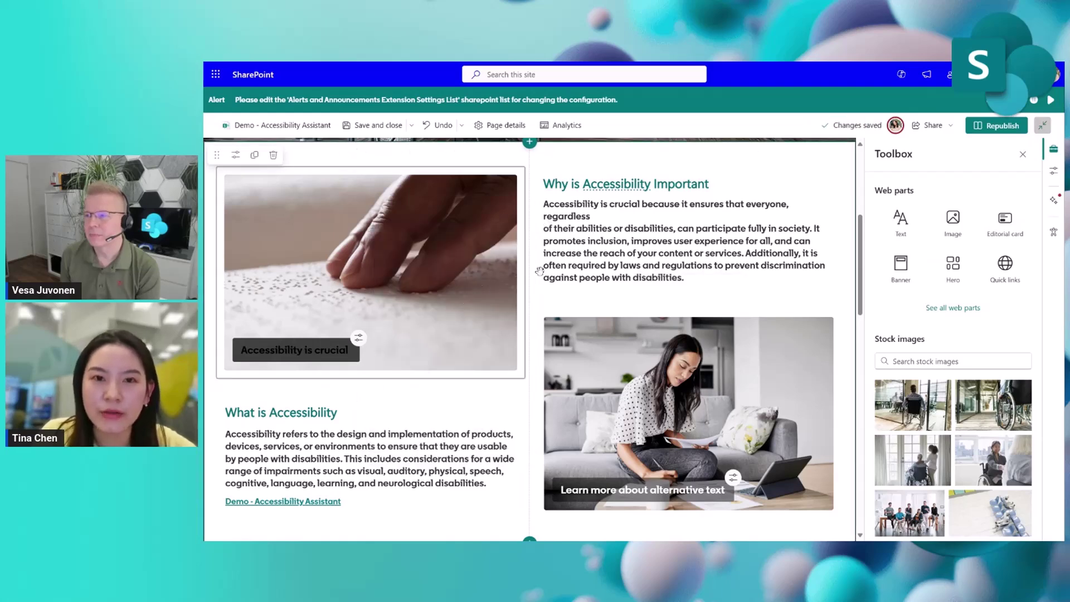
Resolve the braille image's hard-to-read text contrast issue from the accessibility assistant by making its text box blue, and recheck the page.
click(1053, 232)
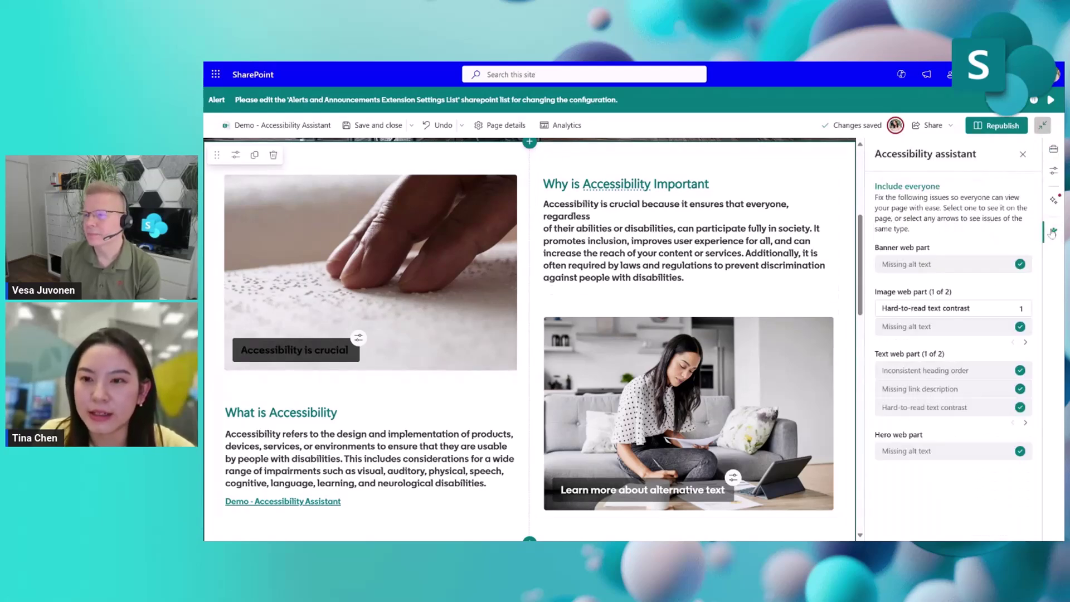
click(924, 308)
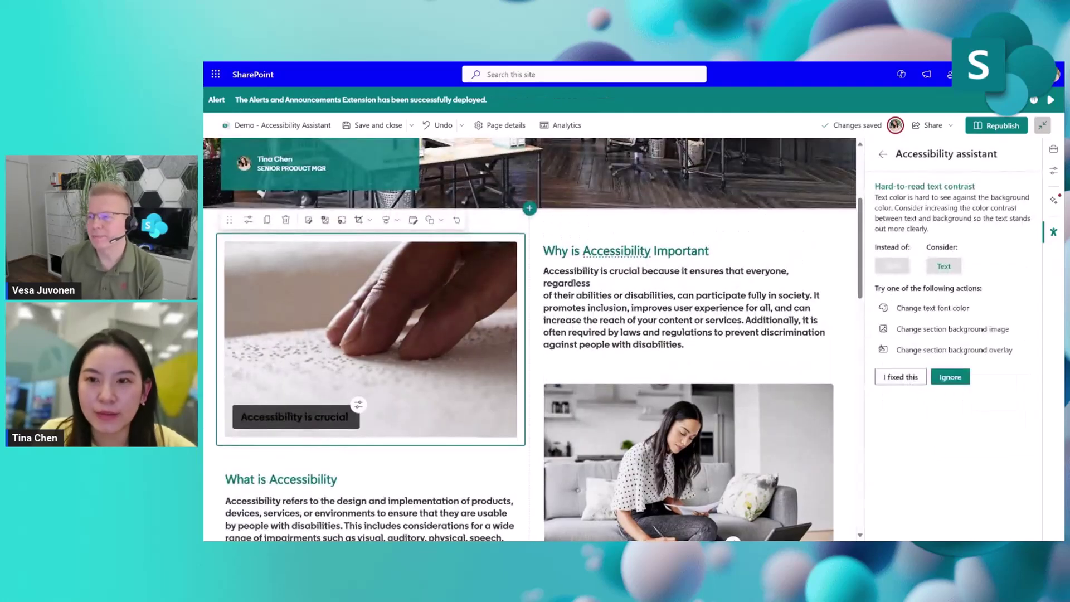
click(359, 406)
click(435, 370)
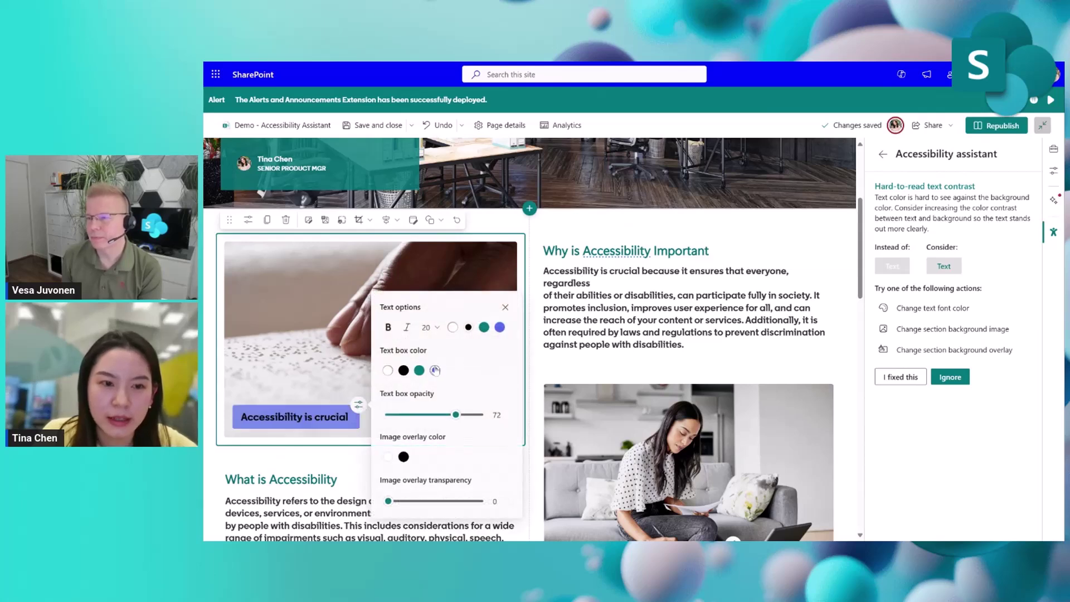
click(1055, 234)
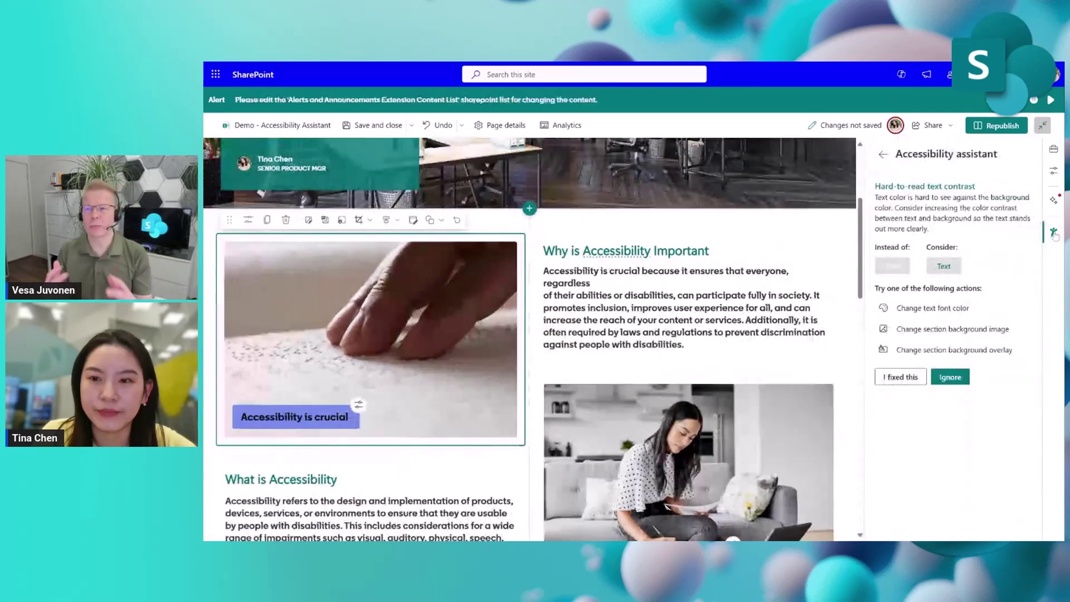
click(884, 154)
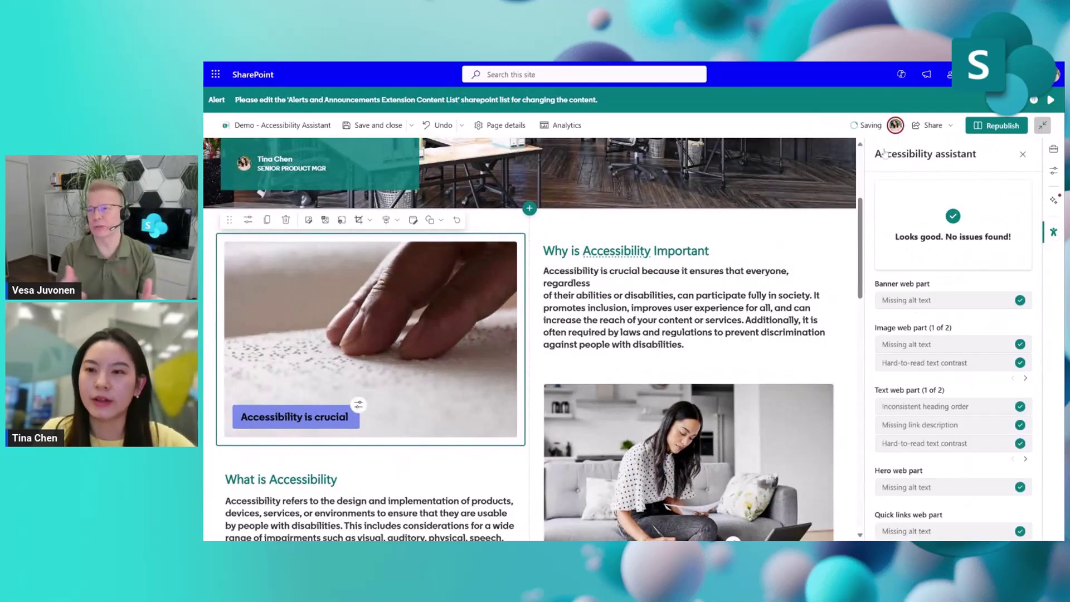